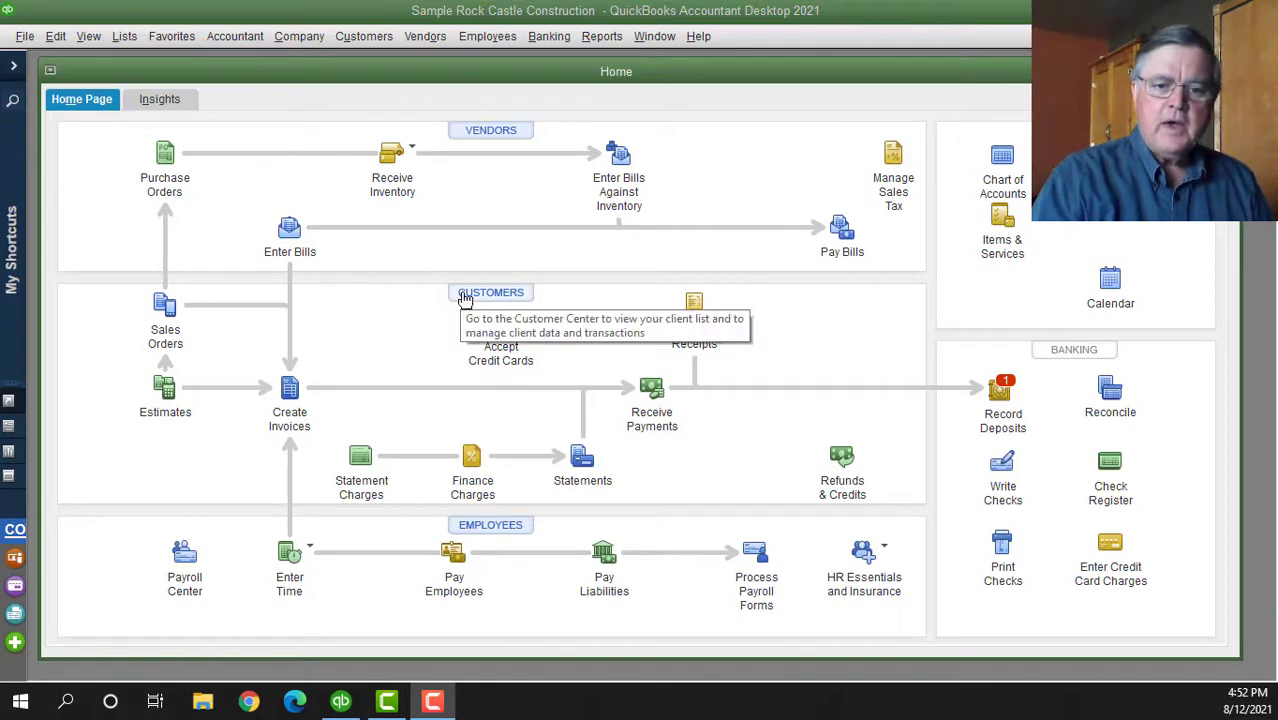
From the Customer Center, open the first customer's record in Edit Customer:Job
left_click(463, 299)
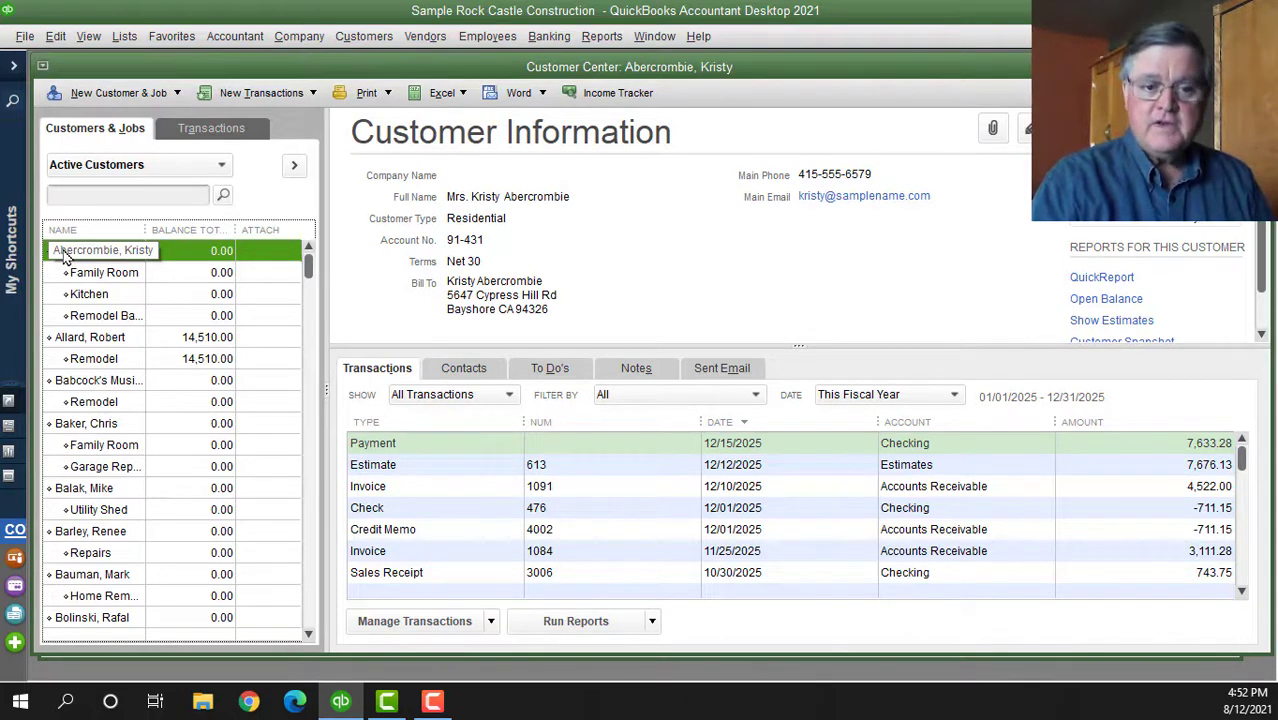
right_click(146, 257)
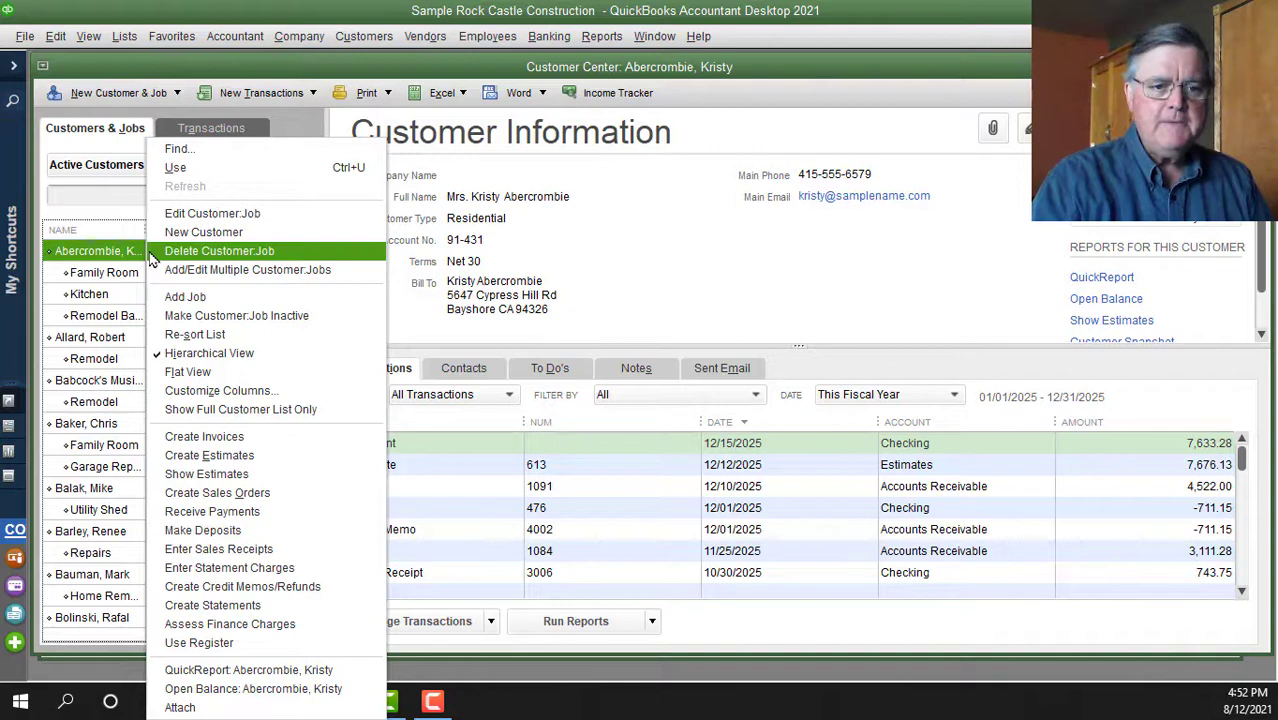
left_click(211, 218)
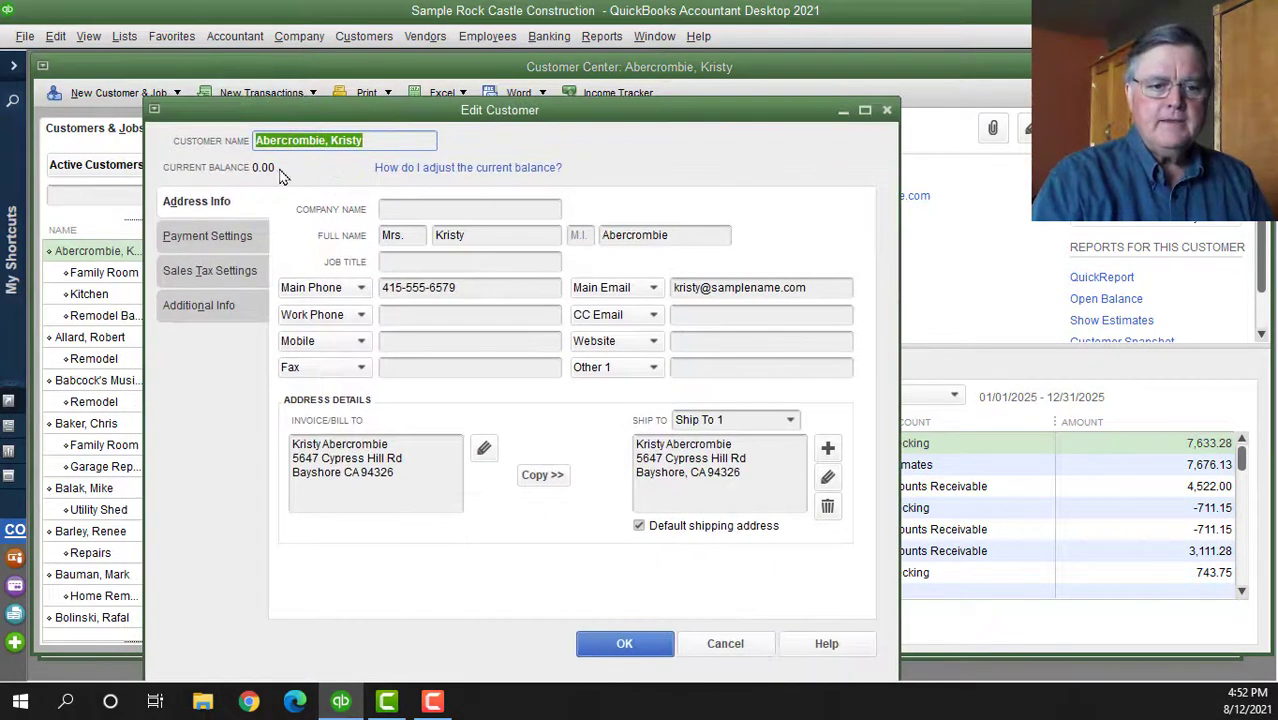
Review the customer's Additional Info custom fields: Contract #, B-Day 1/1/65 and Spouse's Name
left_click(202, 316)
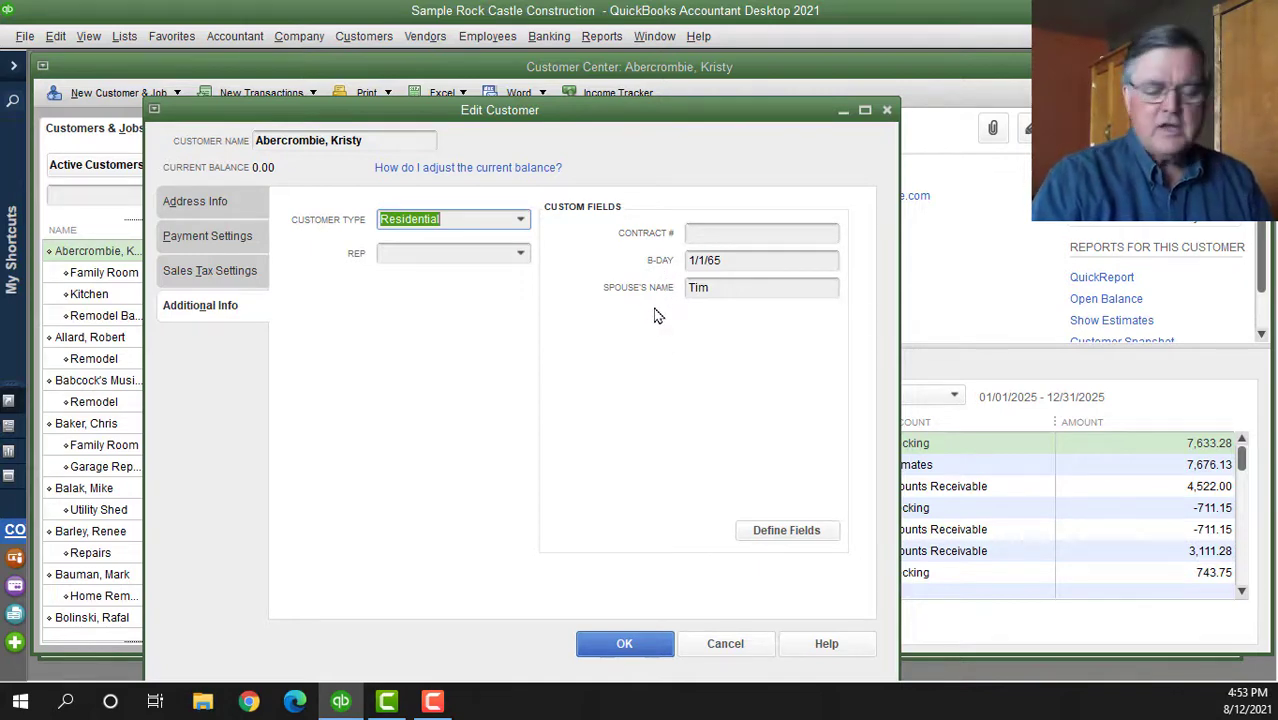
left_click(722, 287)
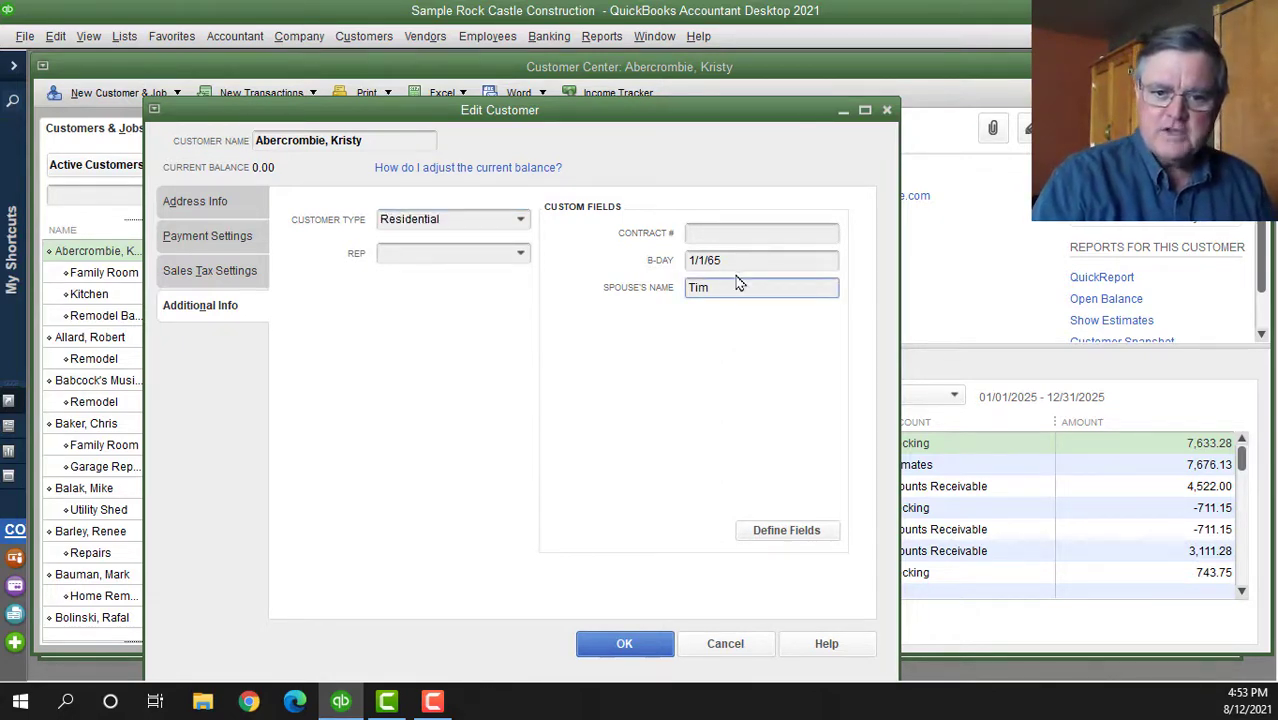
left_click(741, 260)
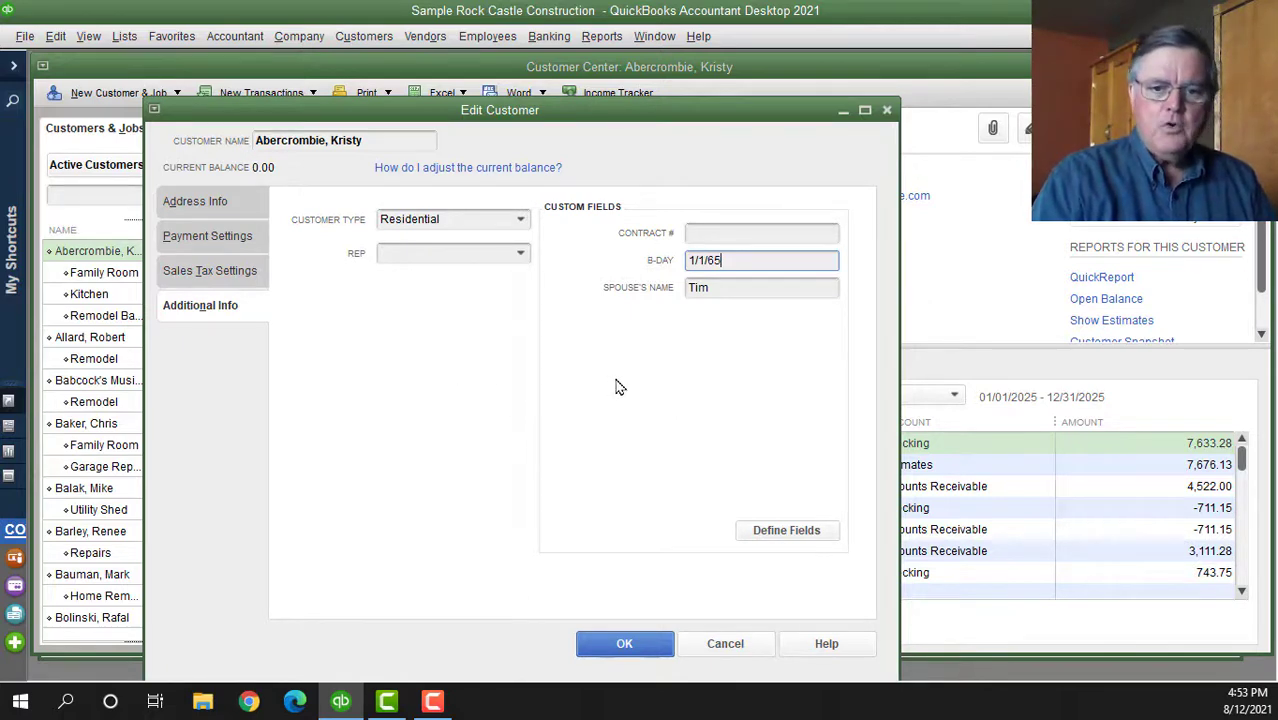
Define a new custom field labelled 'Serial Number', enabled for customers
left_click(795, 535)
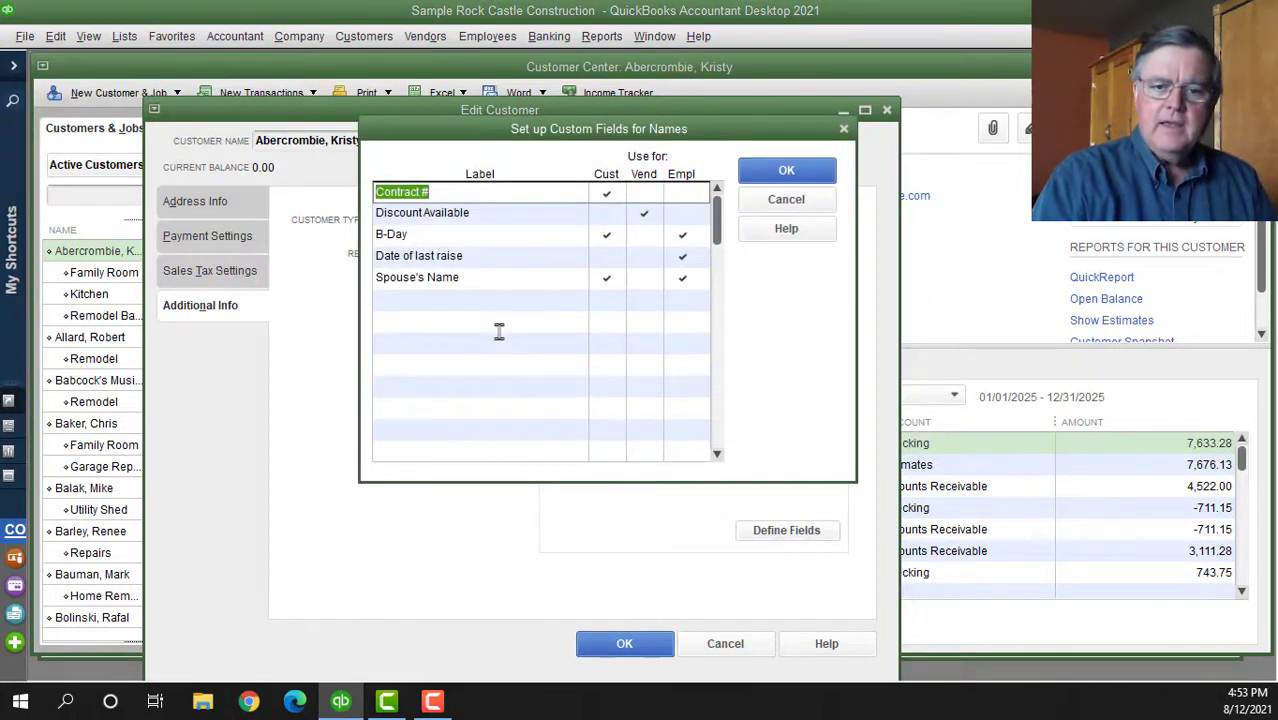
left_click(414, 302)
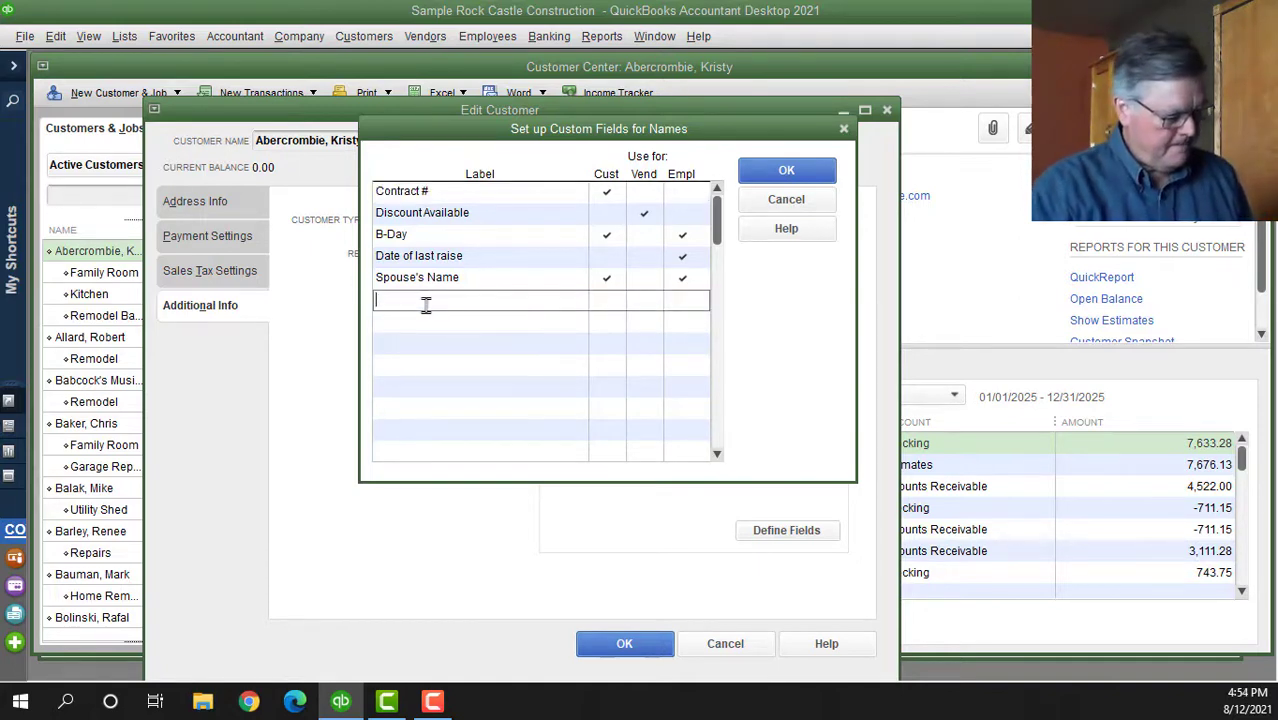
type("Serial")
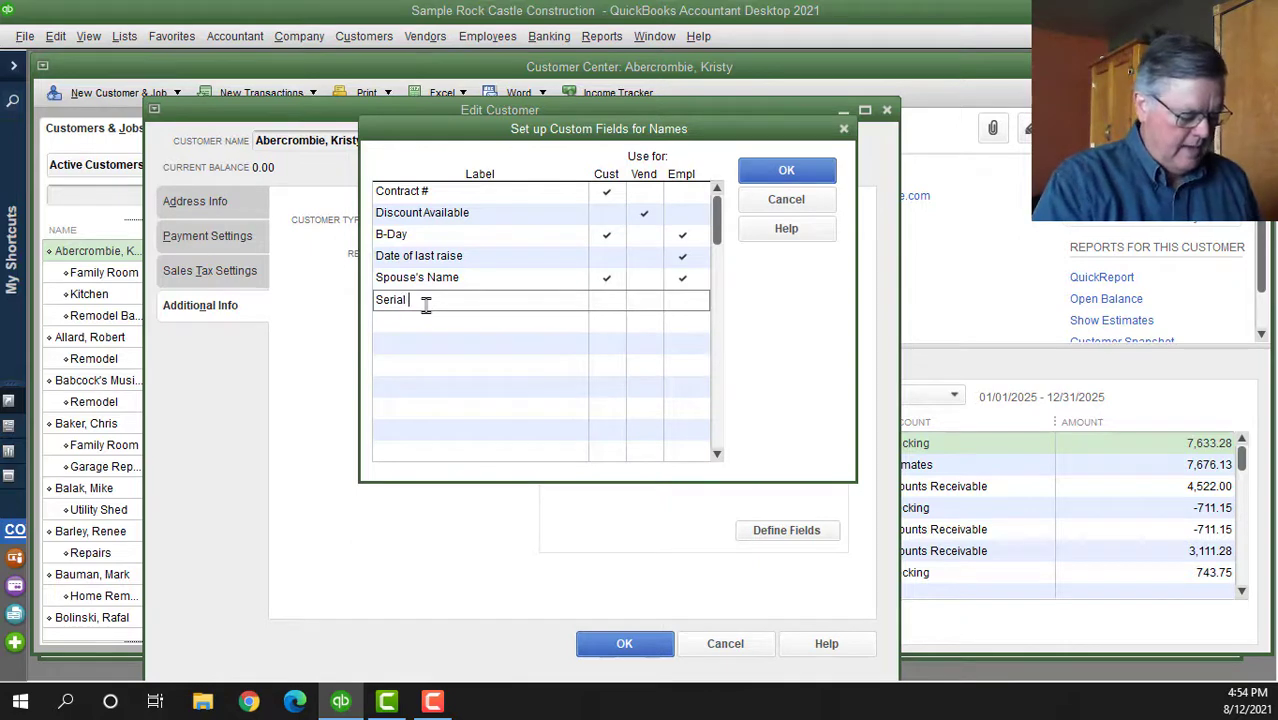
type(" Number")
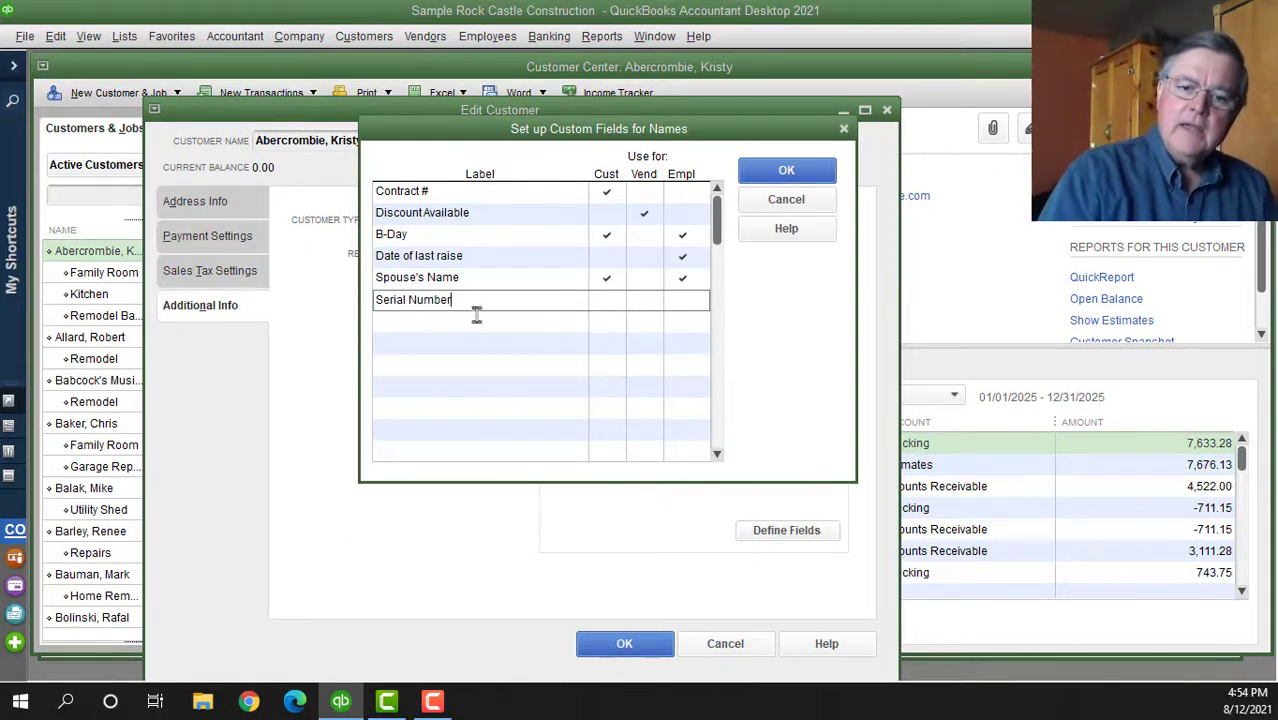
left_click(608, 298)
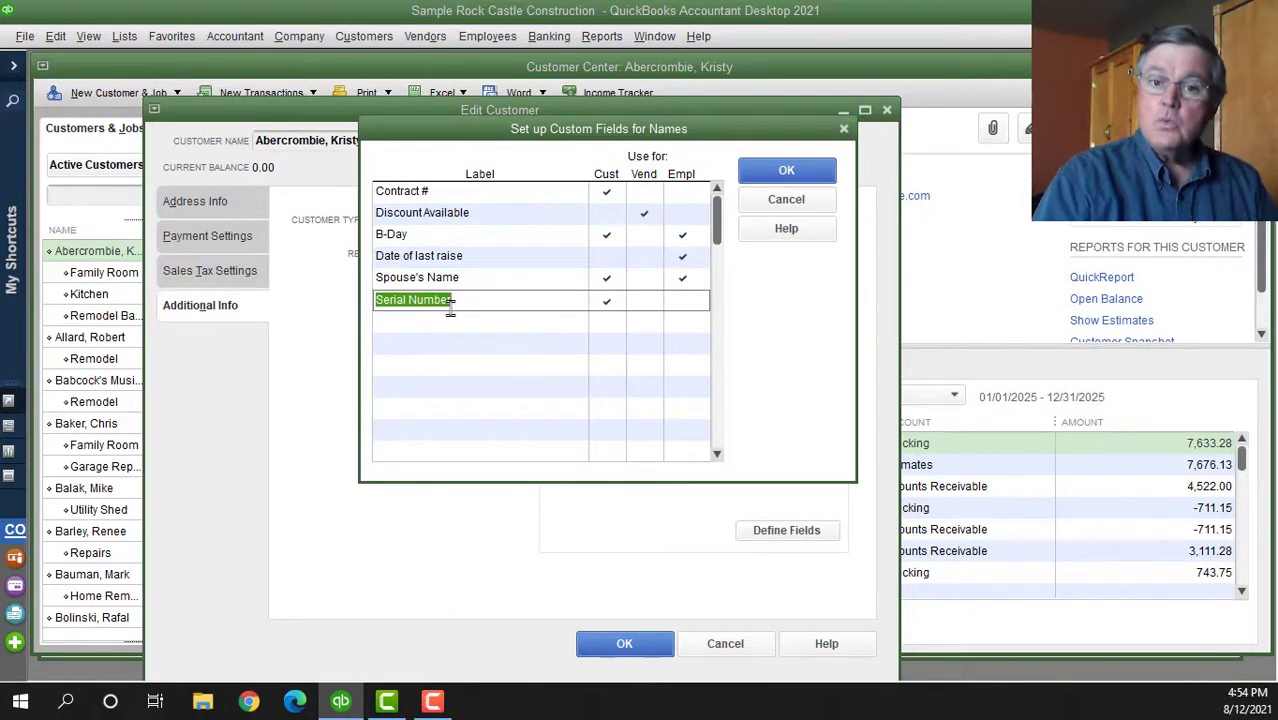
left_click(770, 172)
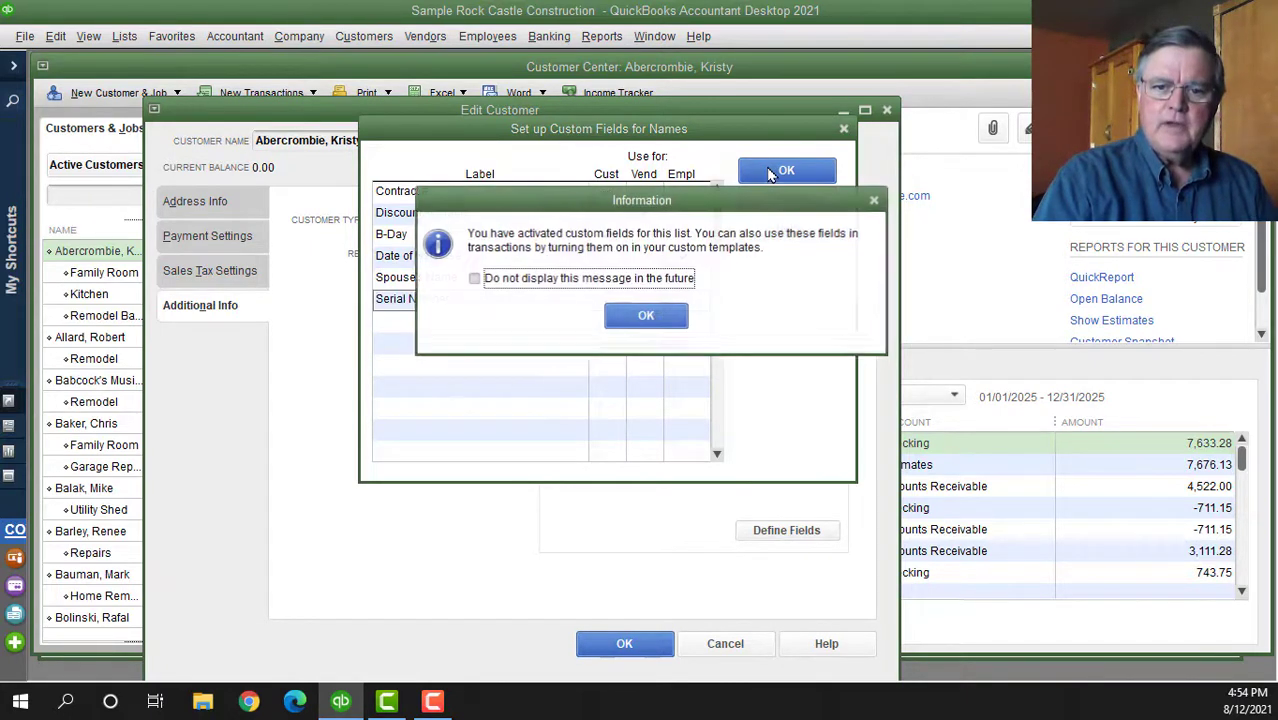
left_click(645, 315)
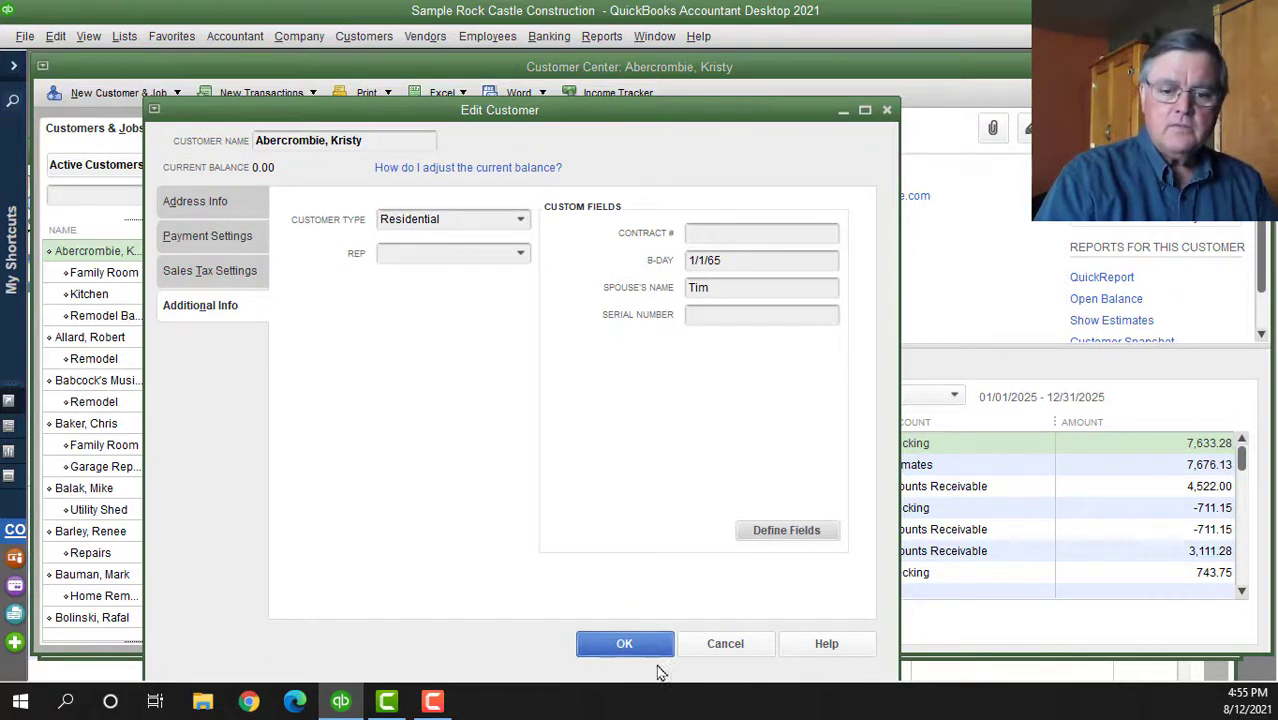
Save the customer, confirm invoice 1091 uses the Rock Castle Invoice template, then close it
left_click(624, 646)
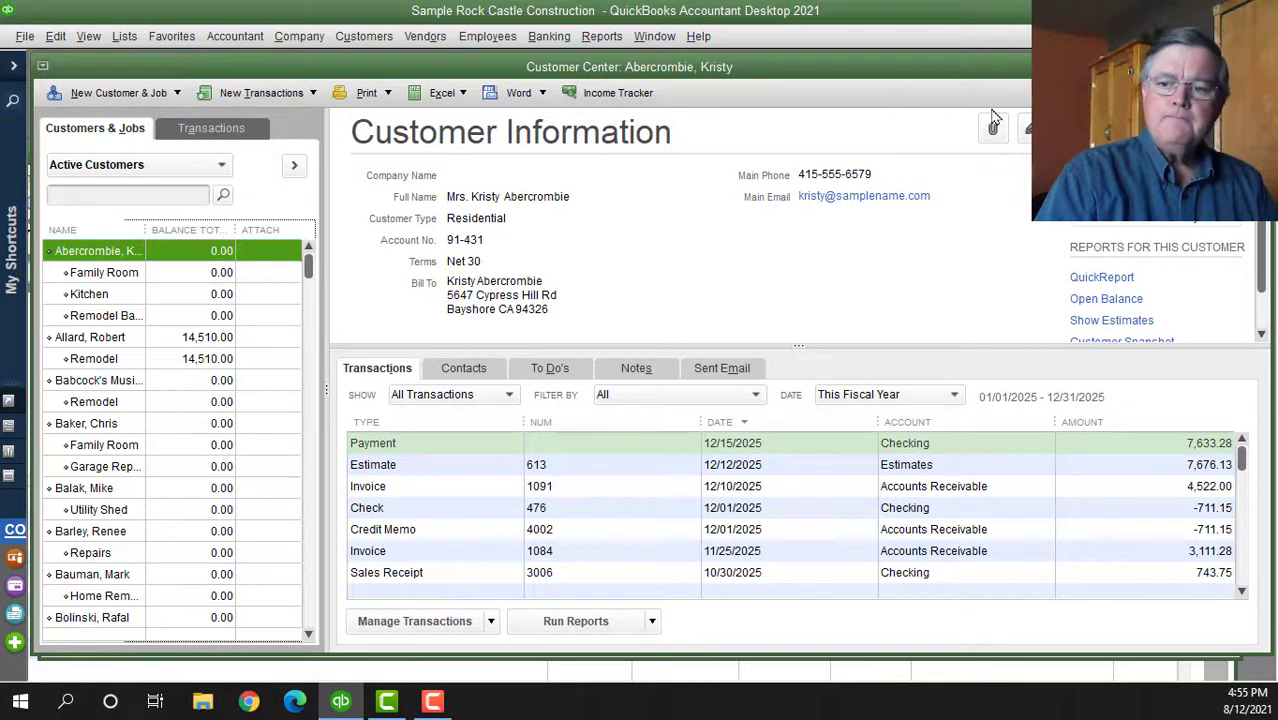
left_click(385, 490)
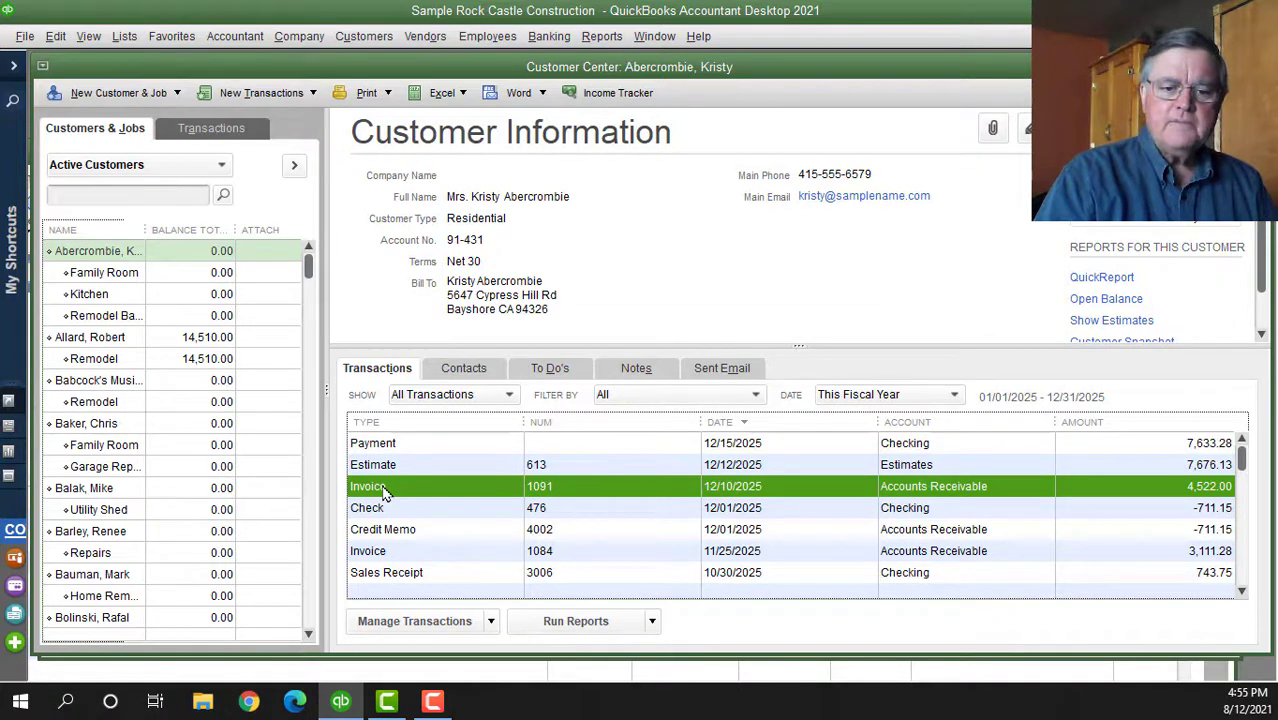
double_click(385, 490)
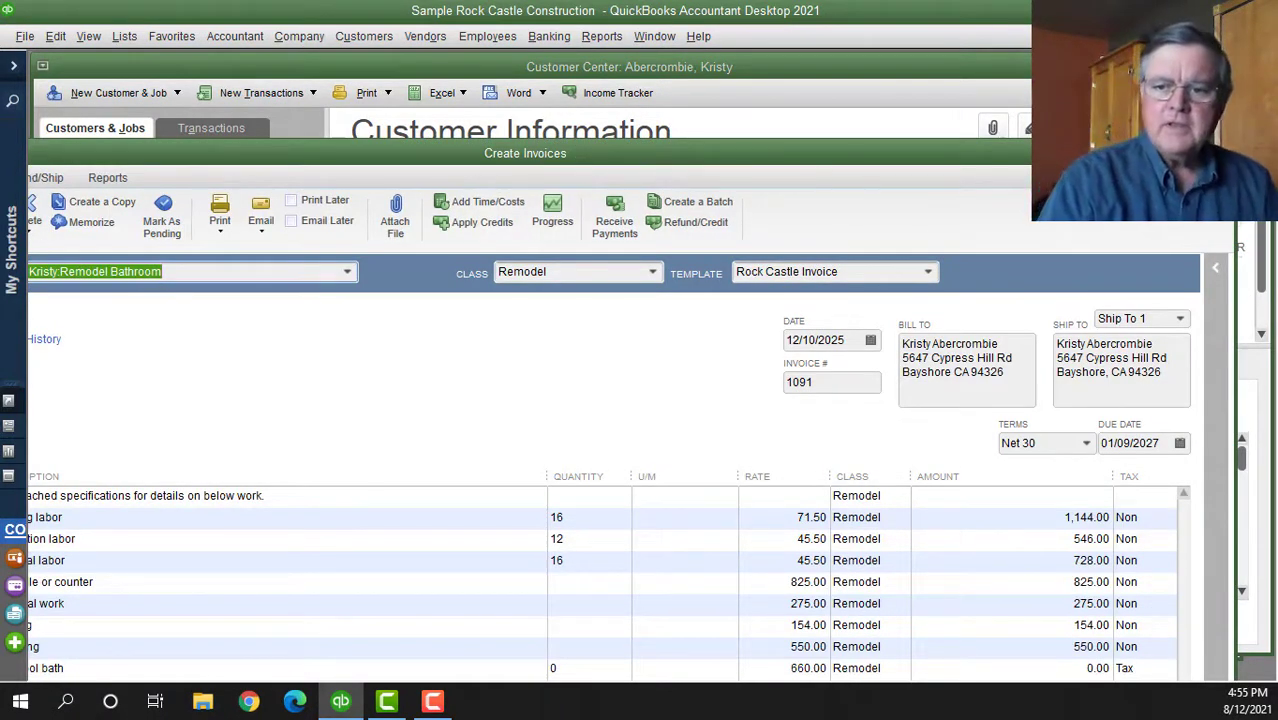
double_click(525, 153)
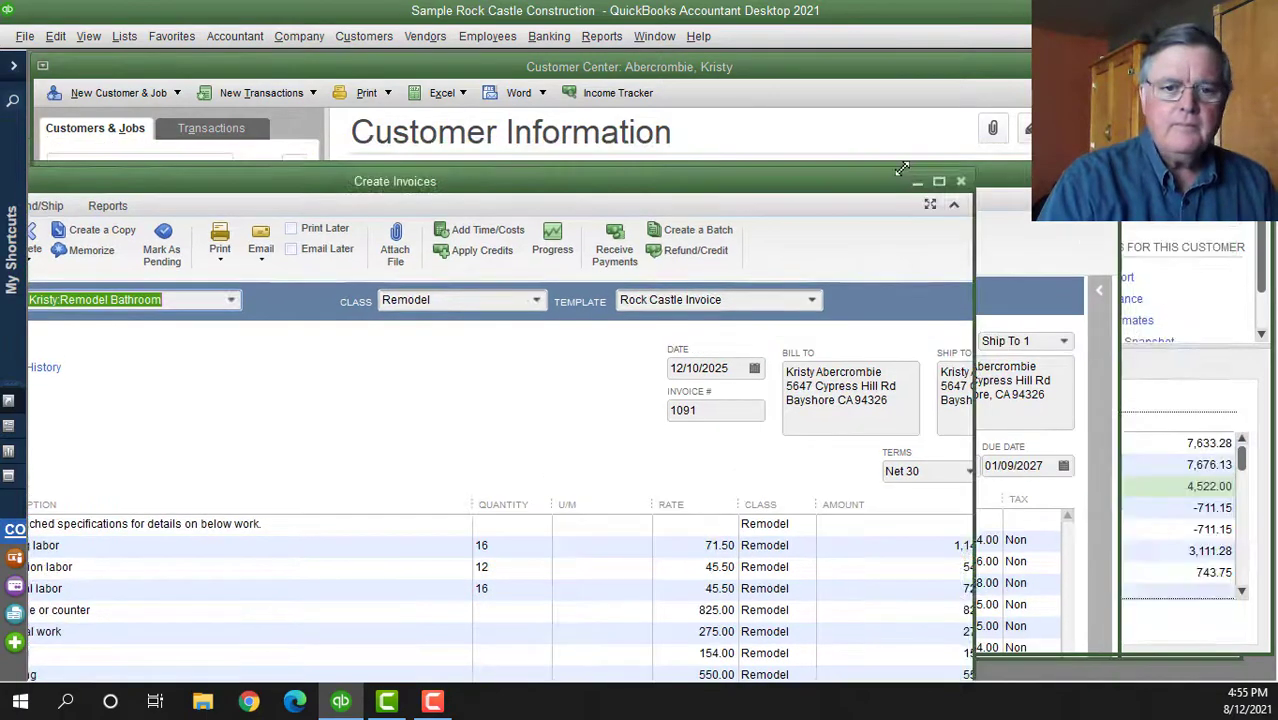
left_click_drag(704, 175, 841, 106)
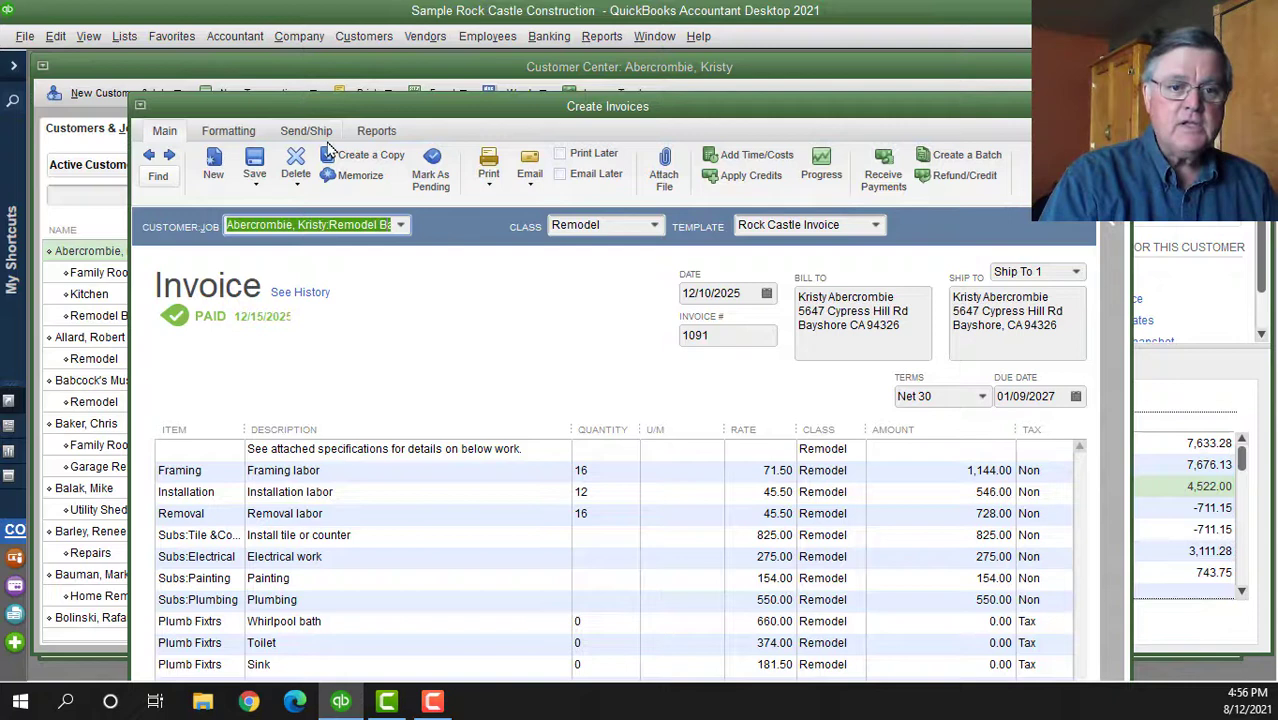
left_click(232, 132)
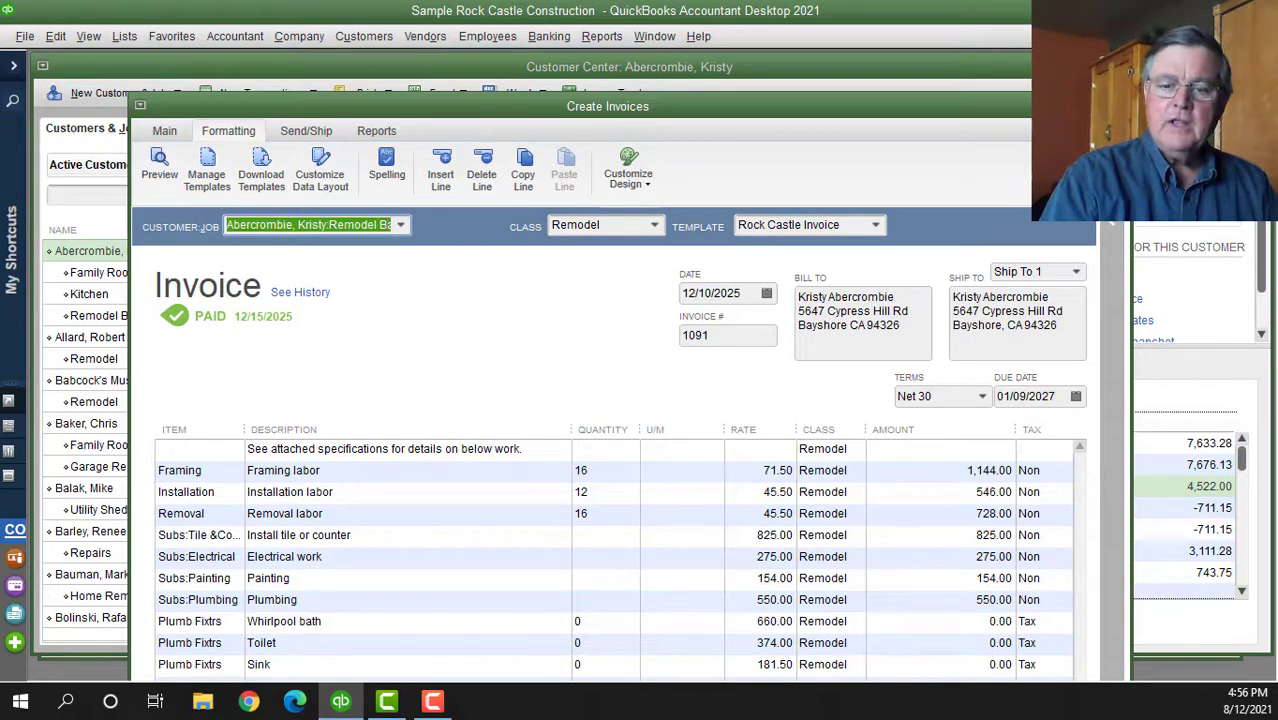
key("Escape")
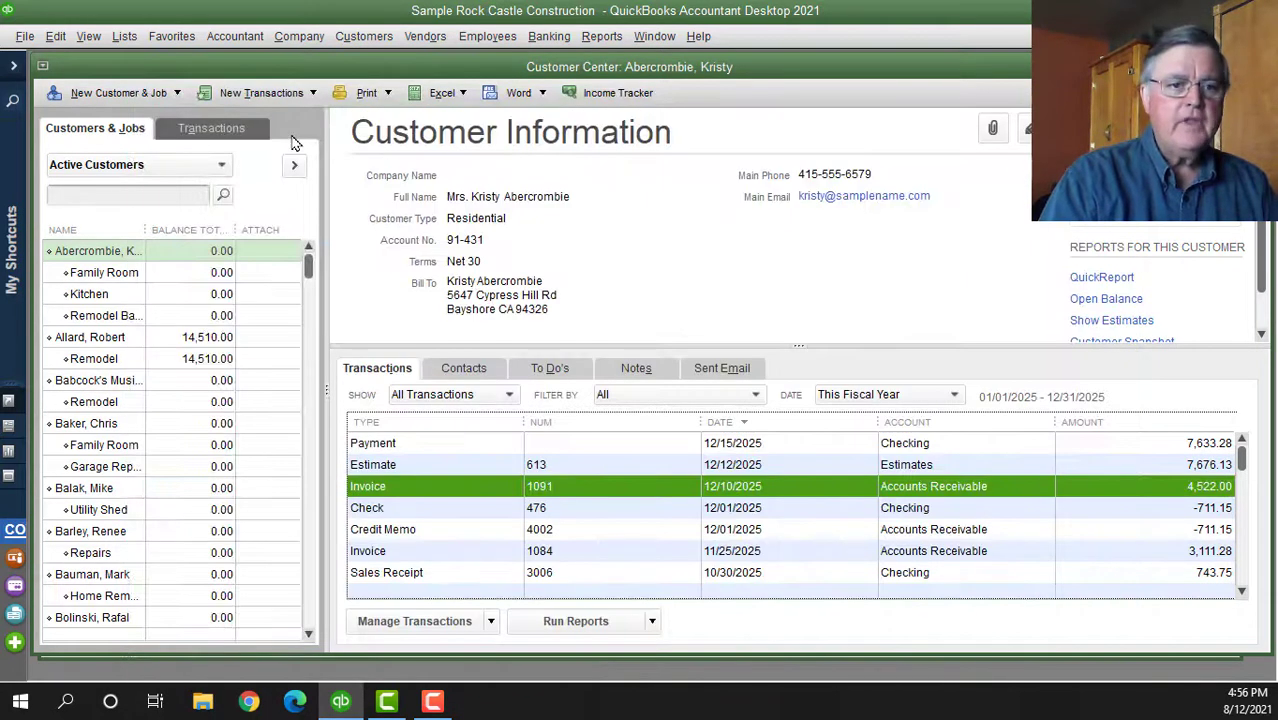
Open the Templates list and bring up the actions for Rock Castle Invoice
left_click(121, 40)
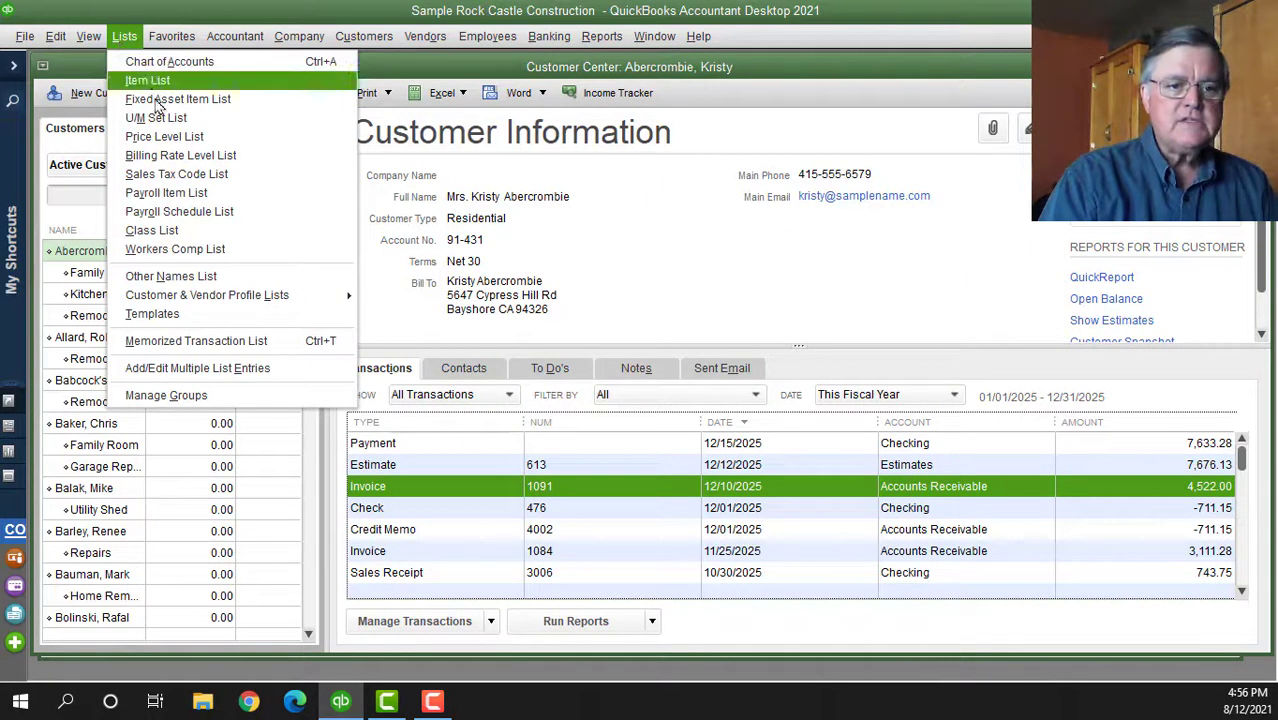
left_click(210, 316)
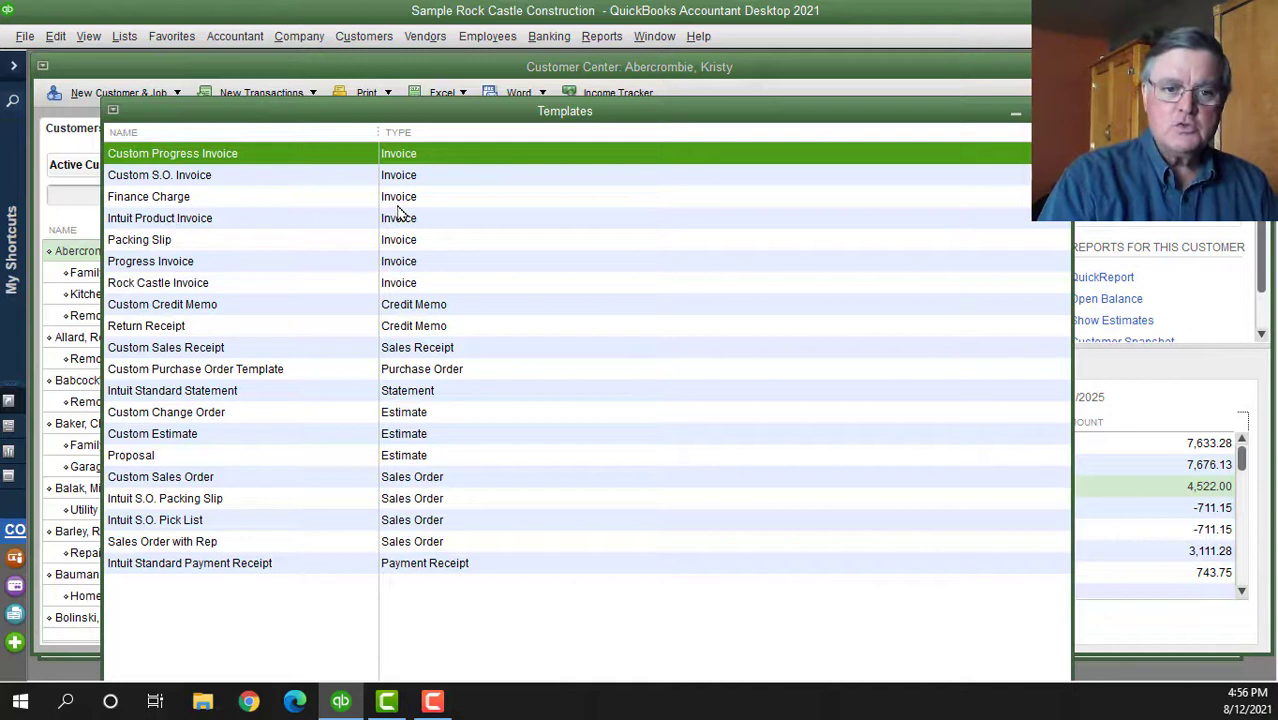
left_click(185, 288)
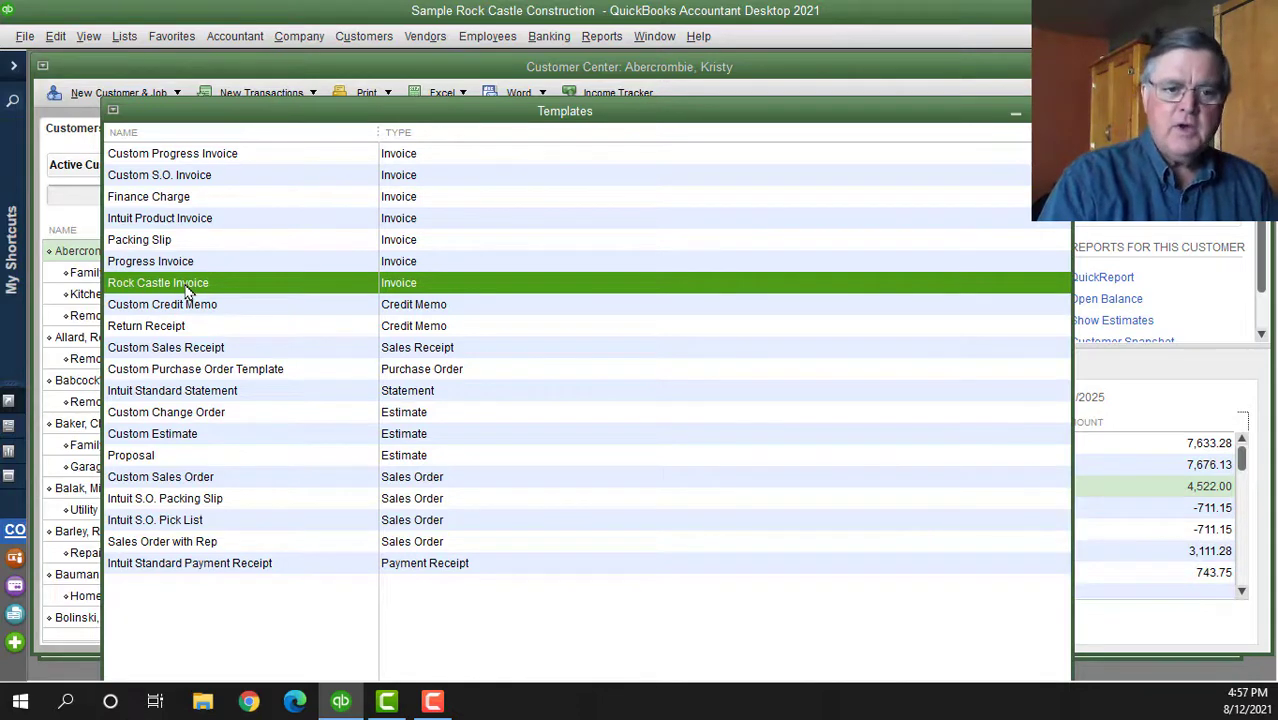
right_click(199, 288)
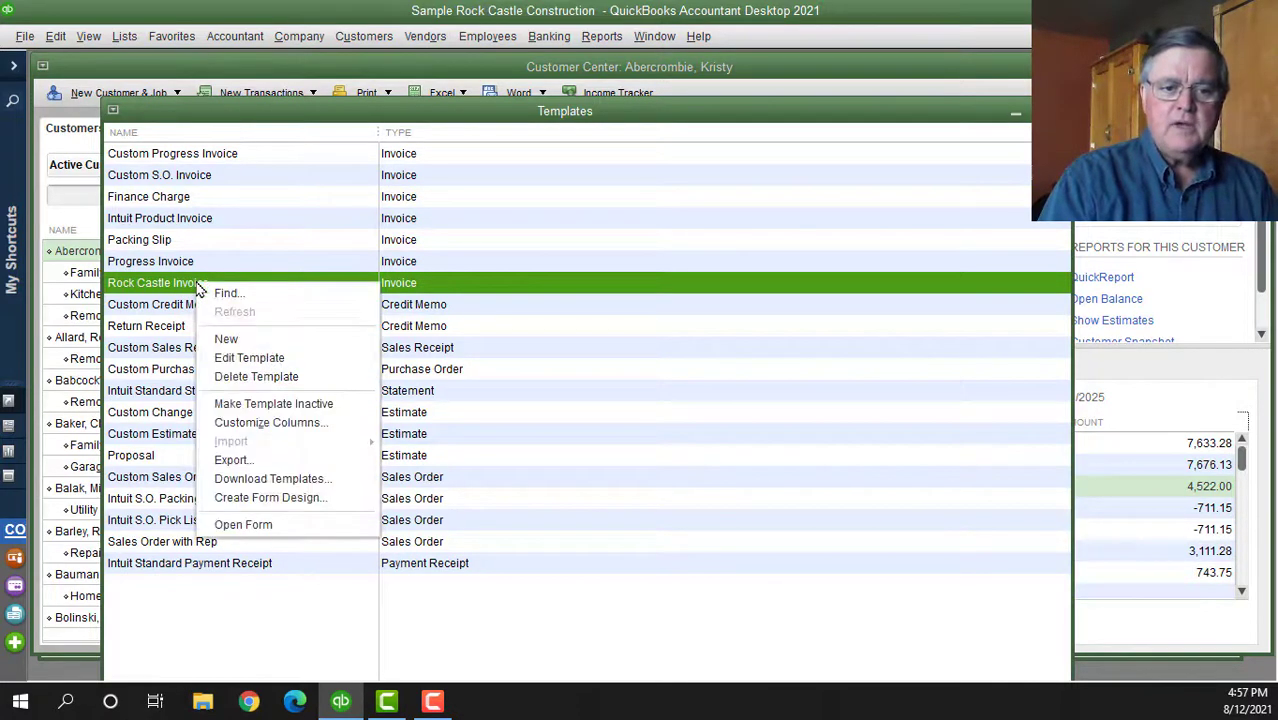
Edit the Rock Castle Invoice template and go to its Additional Customization settings
left_click(249, 360)
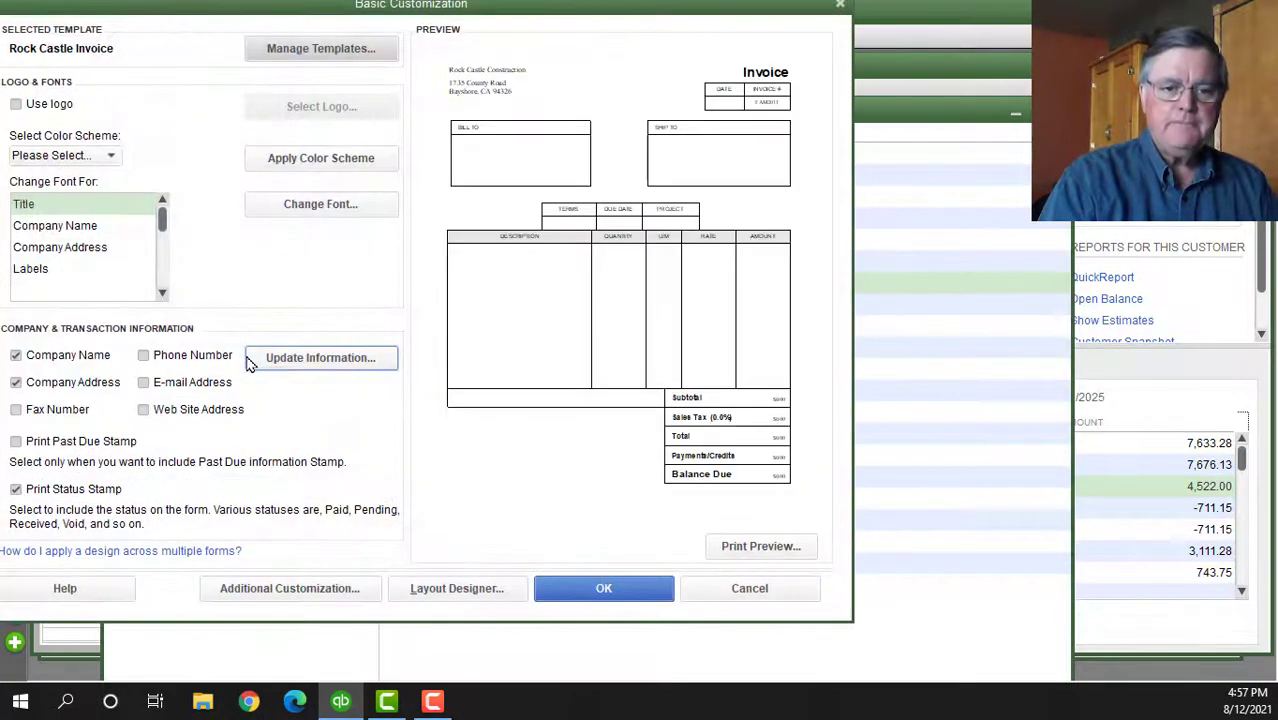
left_click_drag(249, 9, 471, 68)
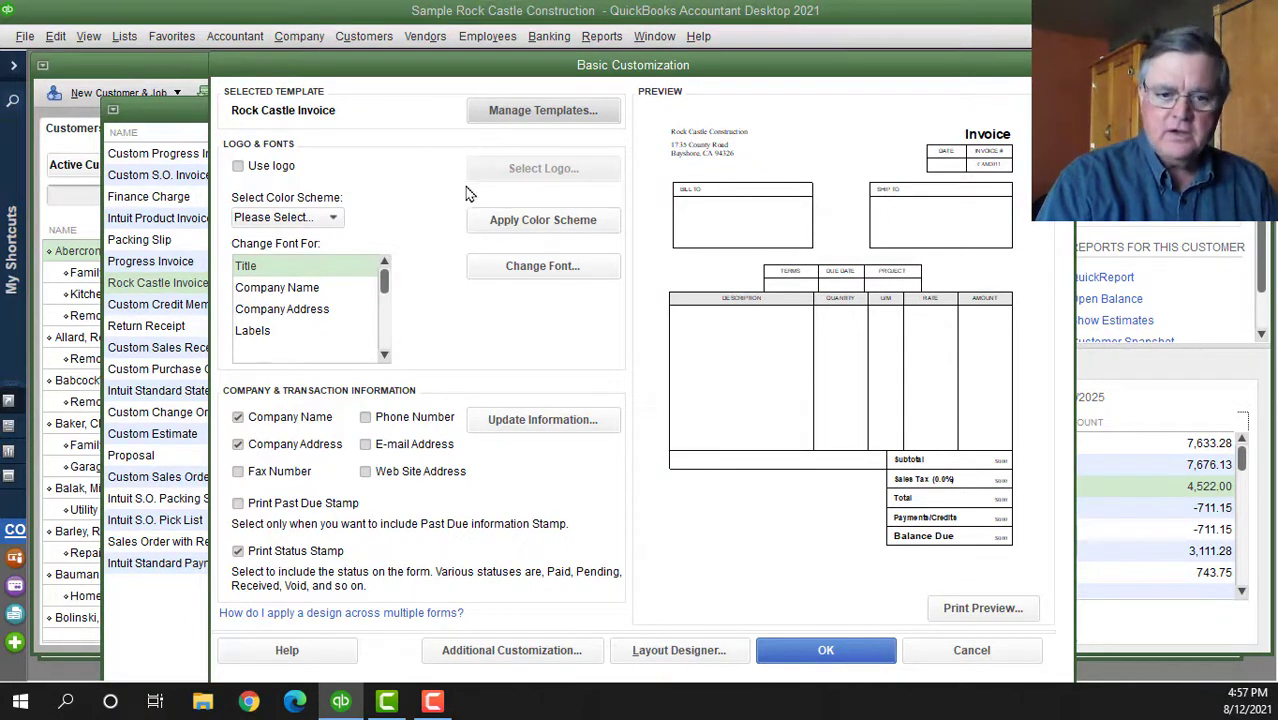
left_click(515, 650)
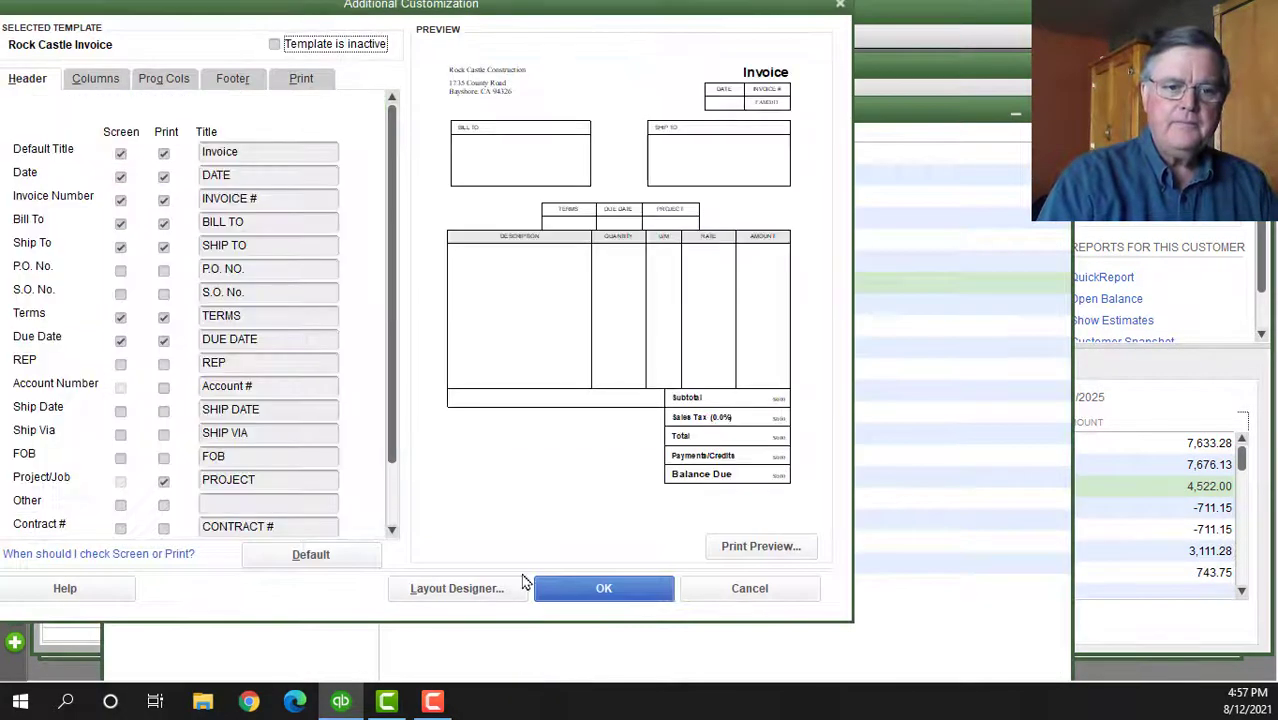
Scroll the Header tab field list down to the Serial Number row
left_click_drag(295, 13, 590, 68)
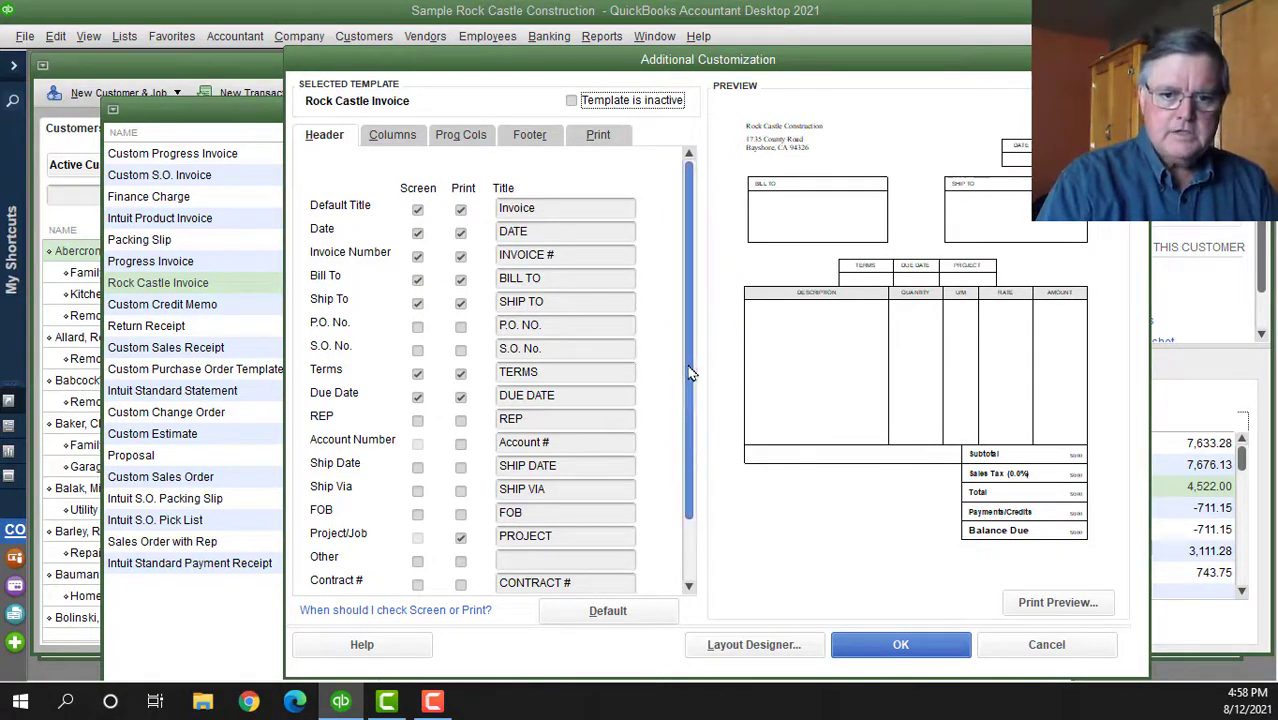
scroll(690, 378, "down", 3)
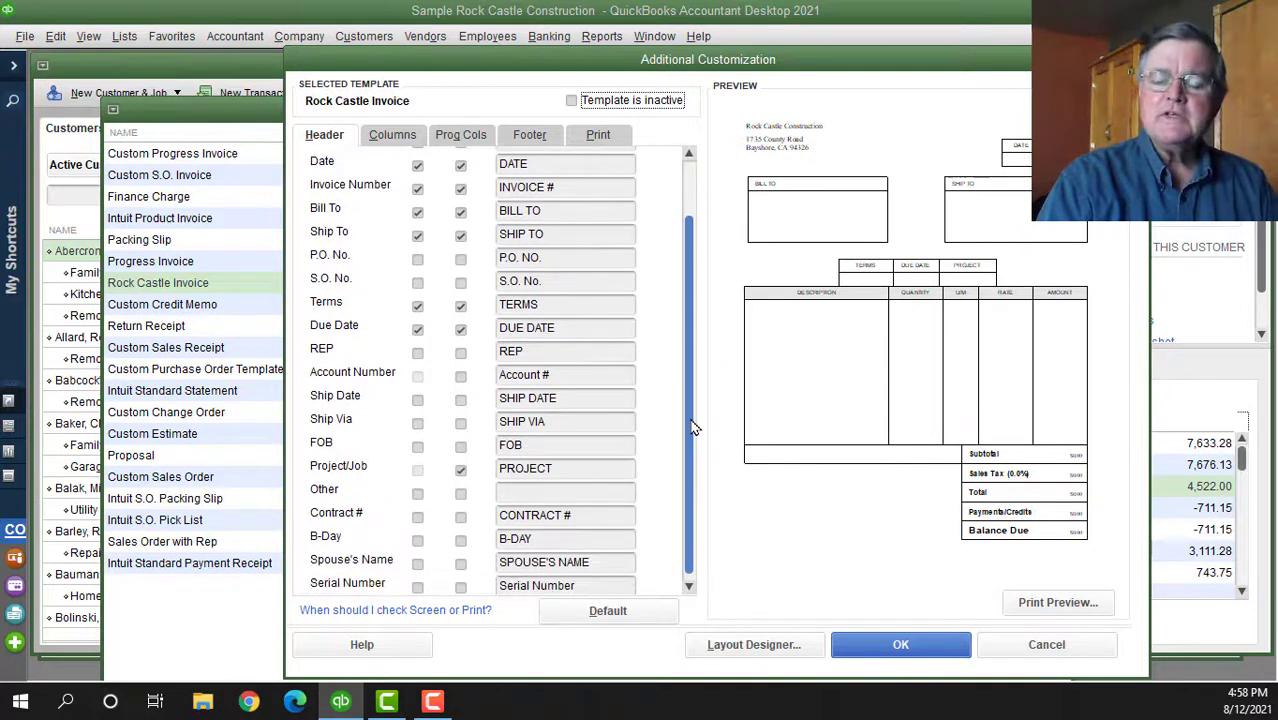
scroll(690, 410, "up", 3)
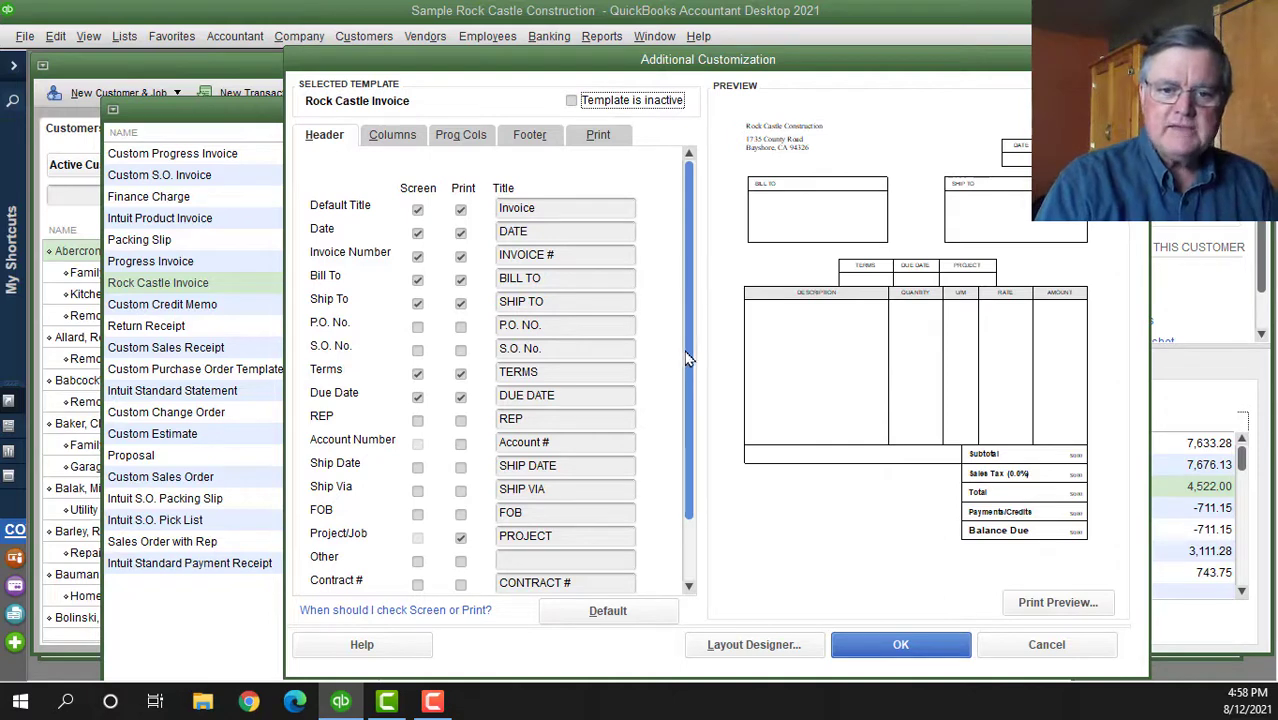
scroll(688, 358, "down", 2)
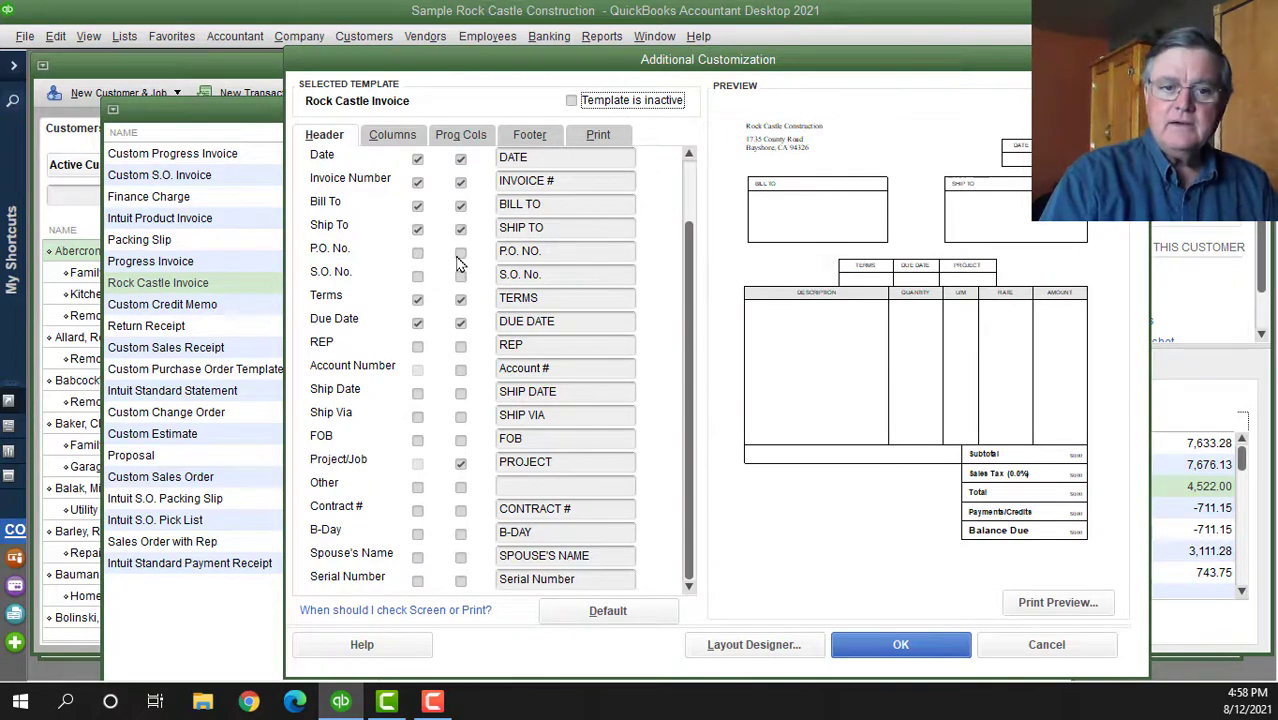
scroll(456, 262, "up", 3)
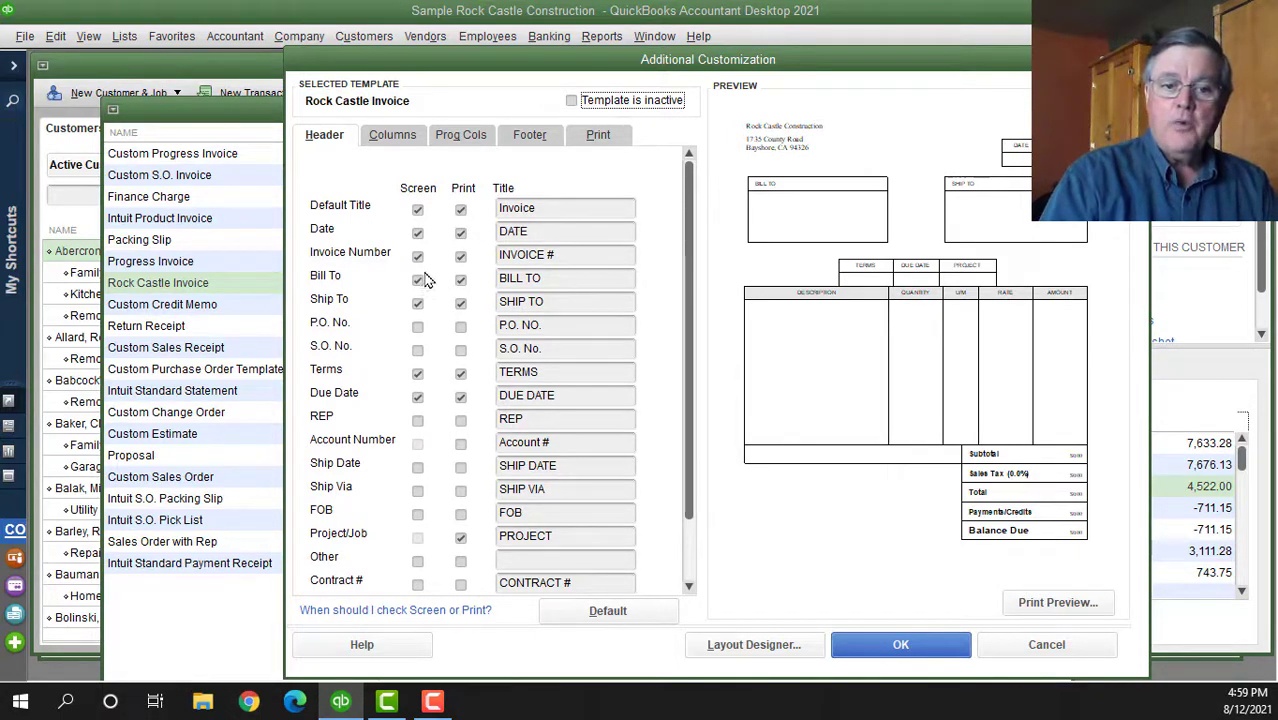
scroll(466, 325, "down", 1)
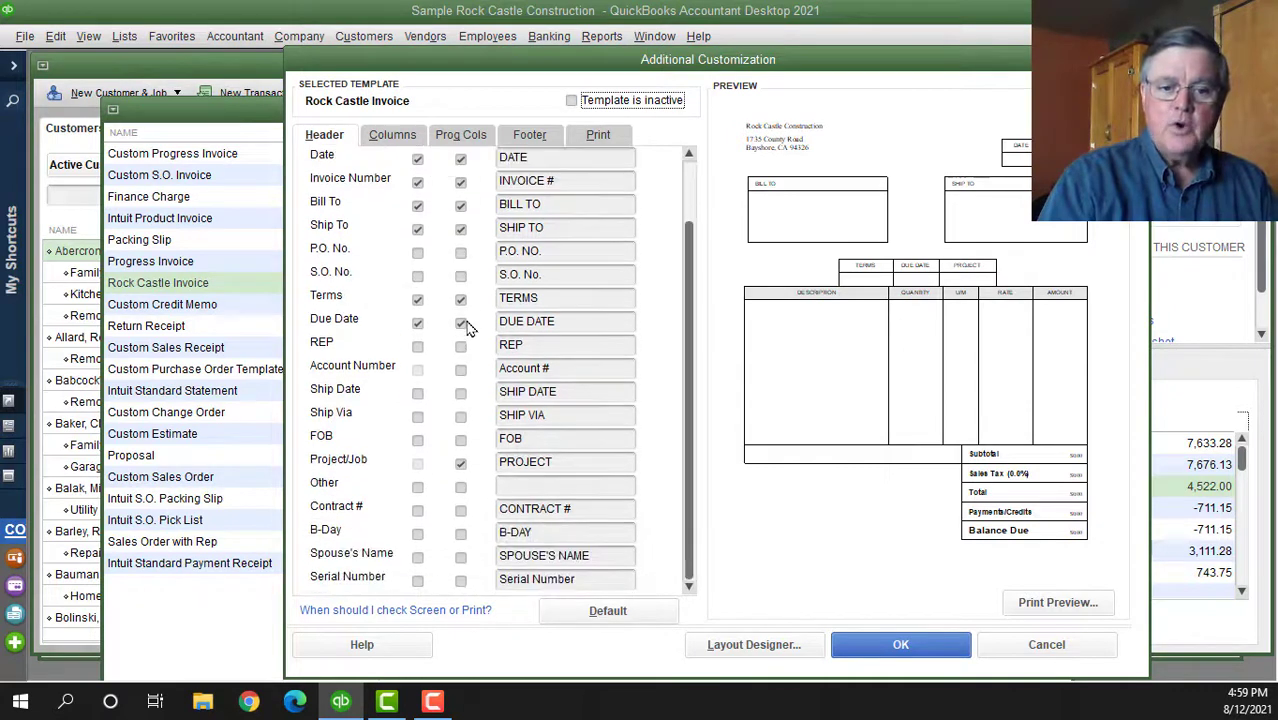
Tick Screen and Print for the Serial Number header field and accept the changes
left_click(418, 581)
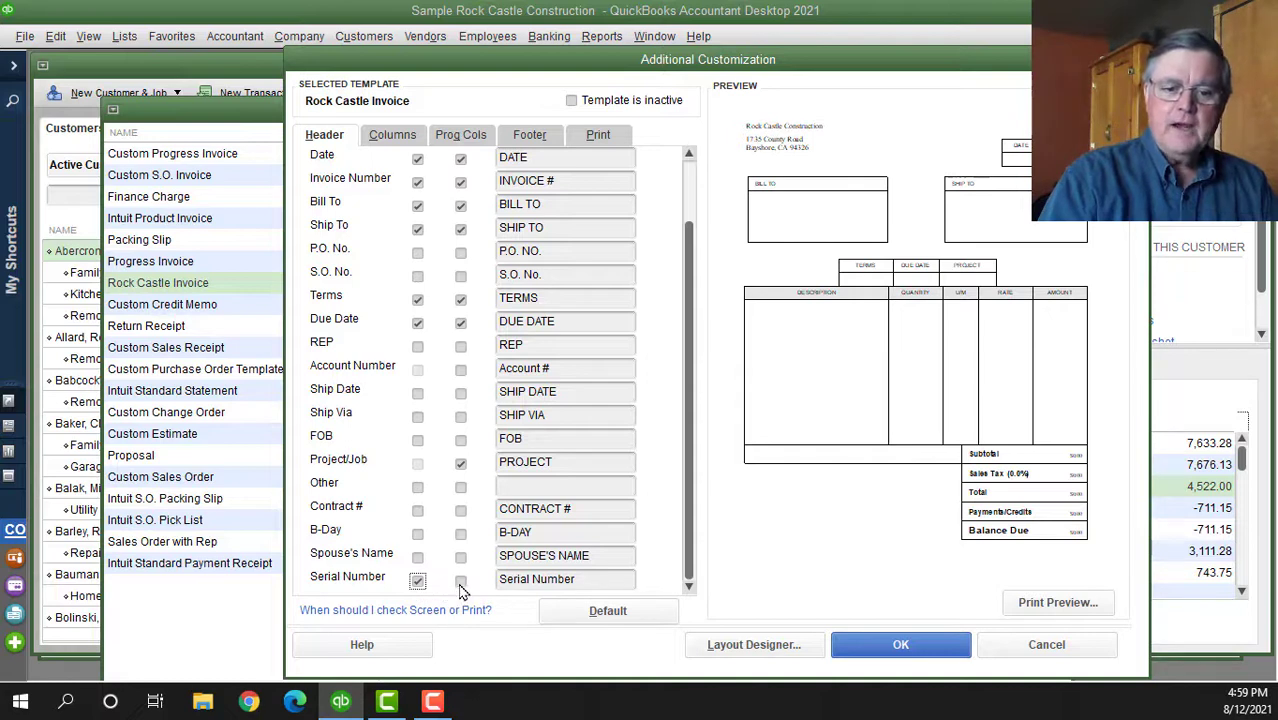
left_click(461, 583)
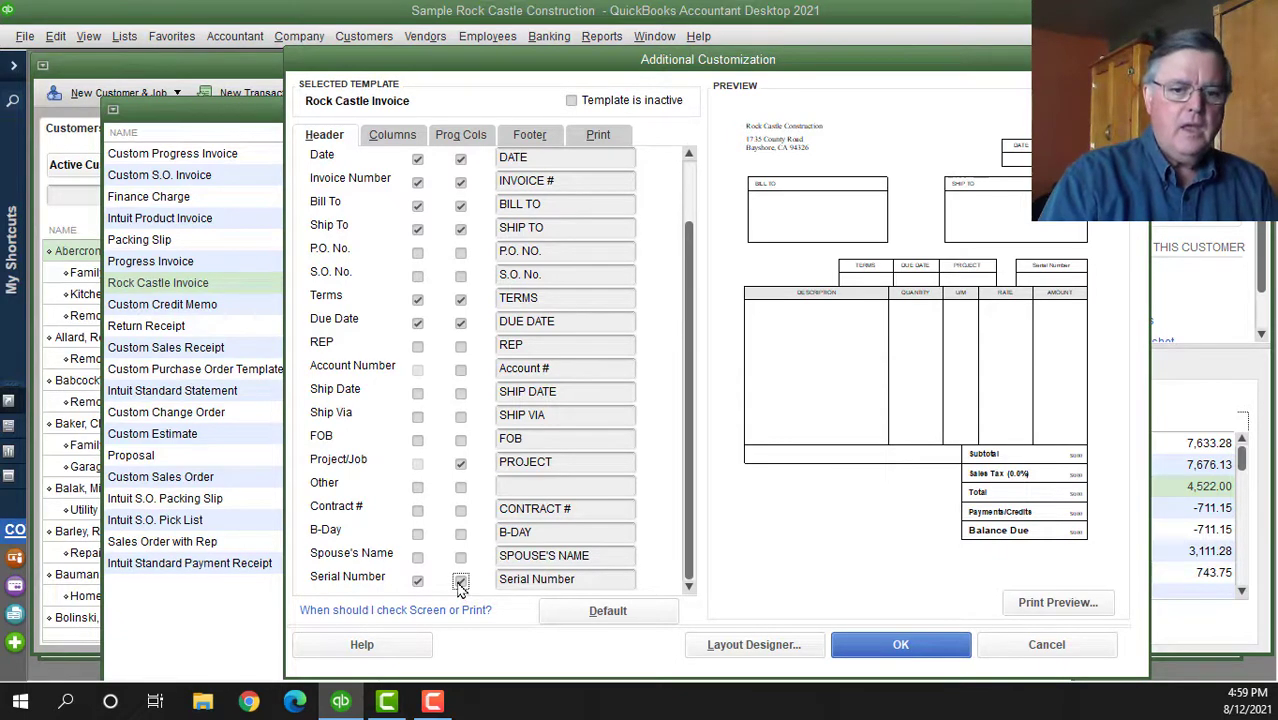
left_click(460, 581)
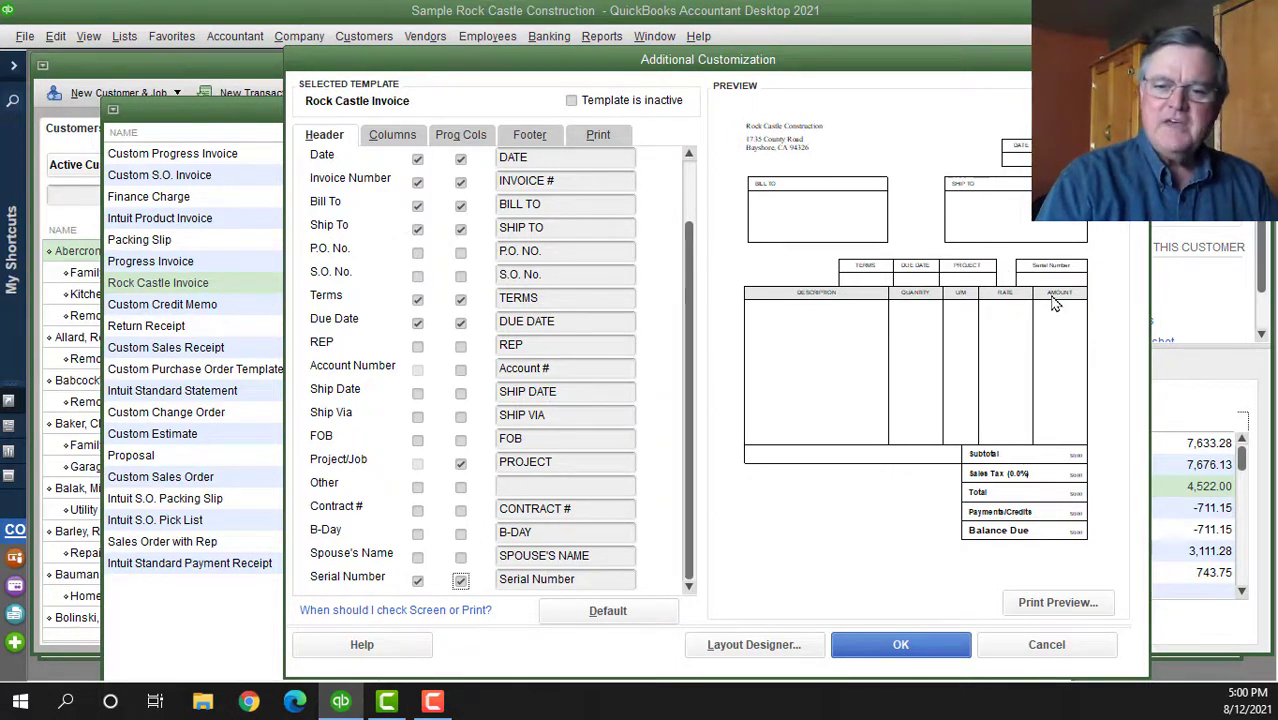
left_click(901, 648)
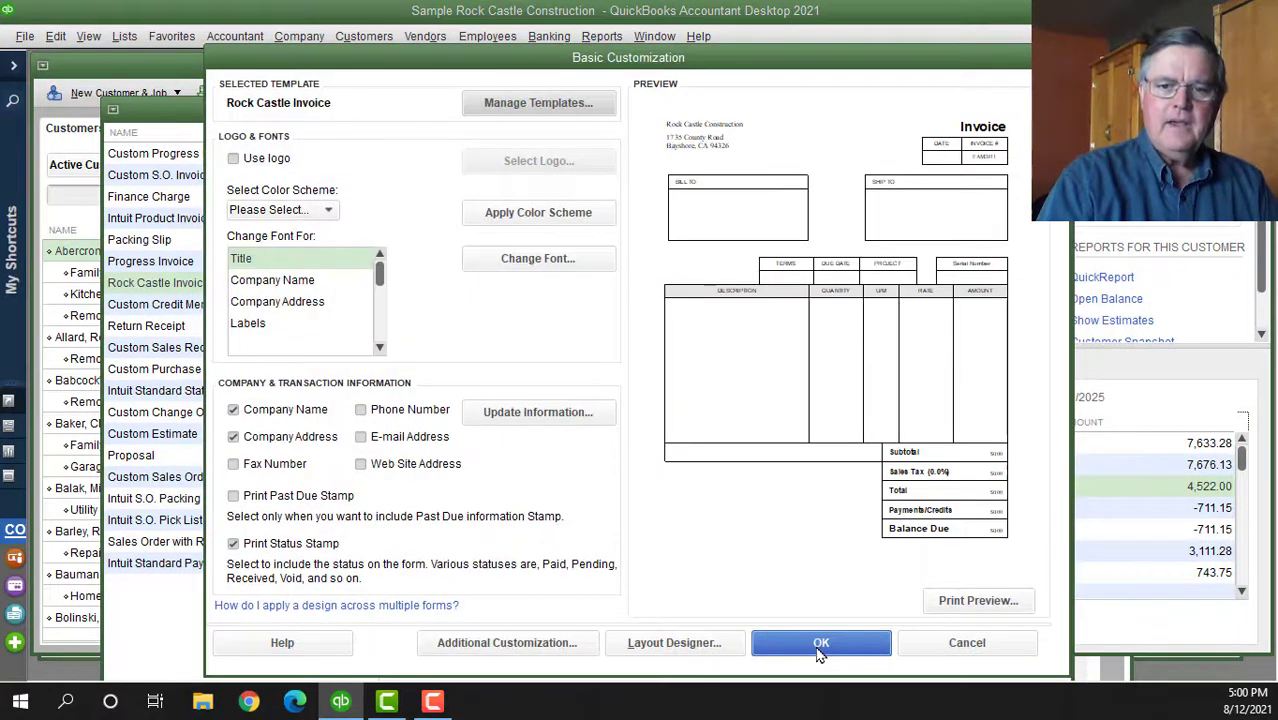
Save the template, close Templates, and check invoice 1091 shows a blank Serial Number field
left_click(820, 648)
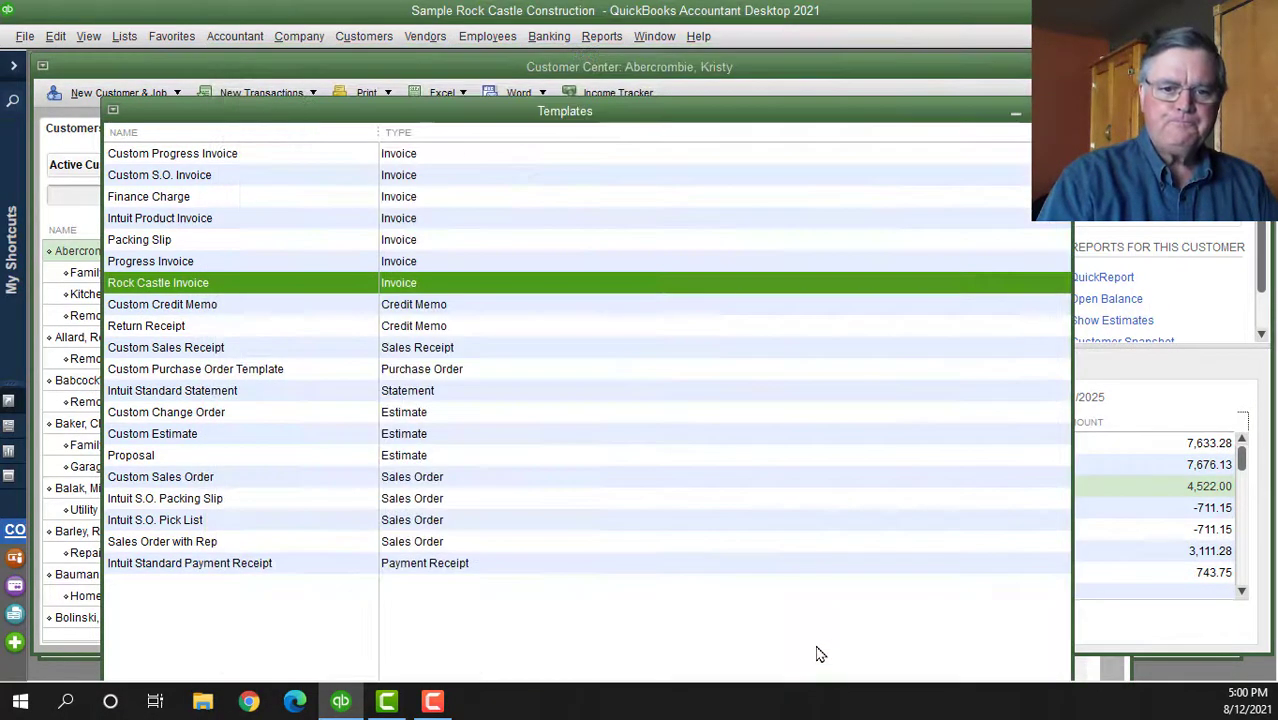
key("Escape")
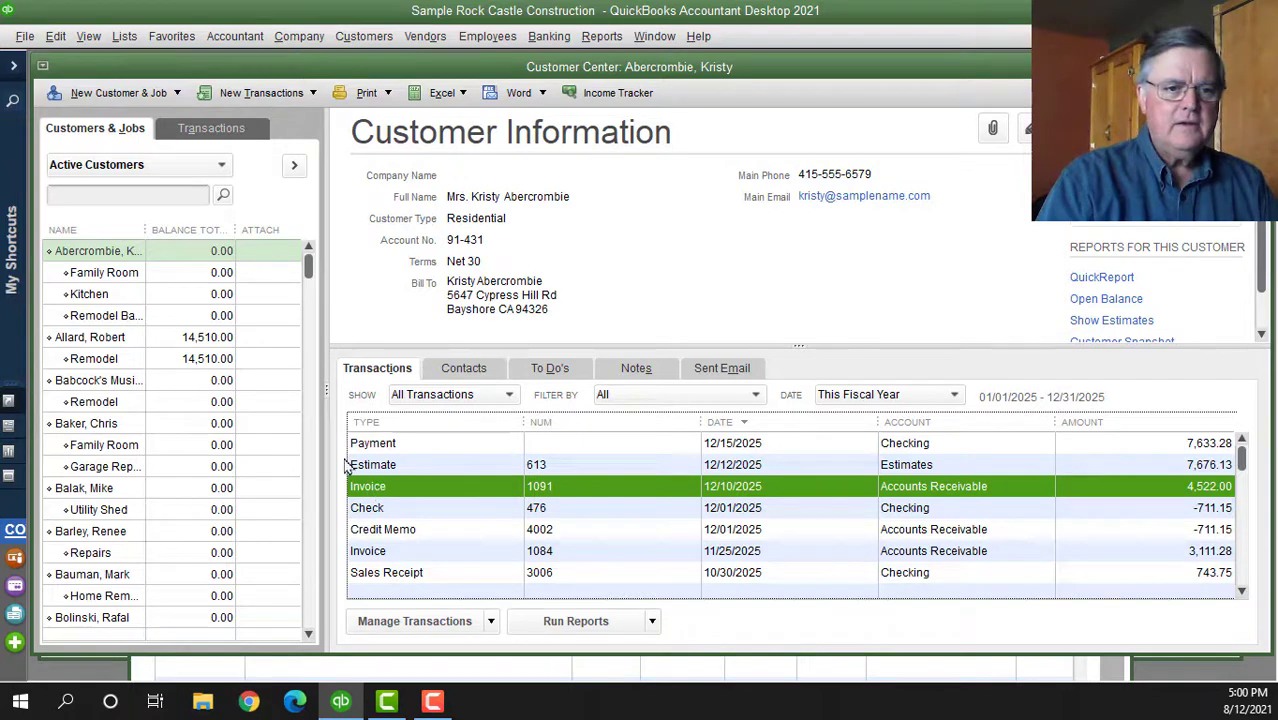
double_click(377, 487)
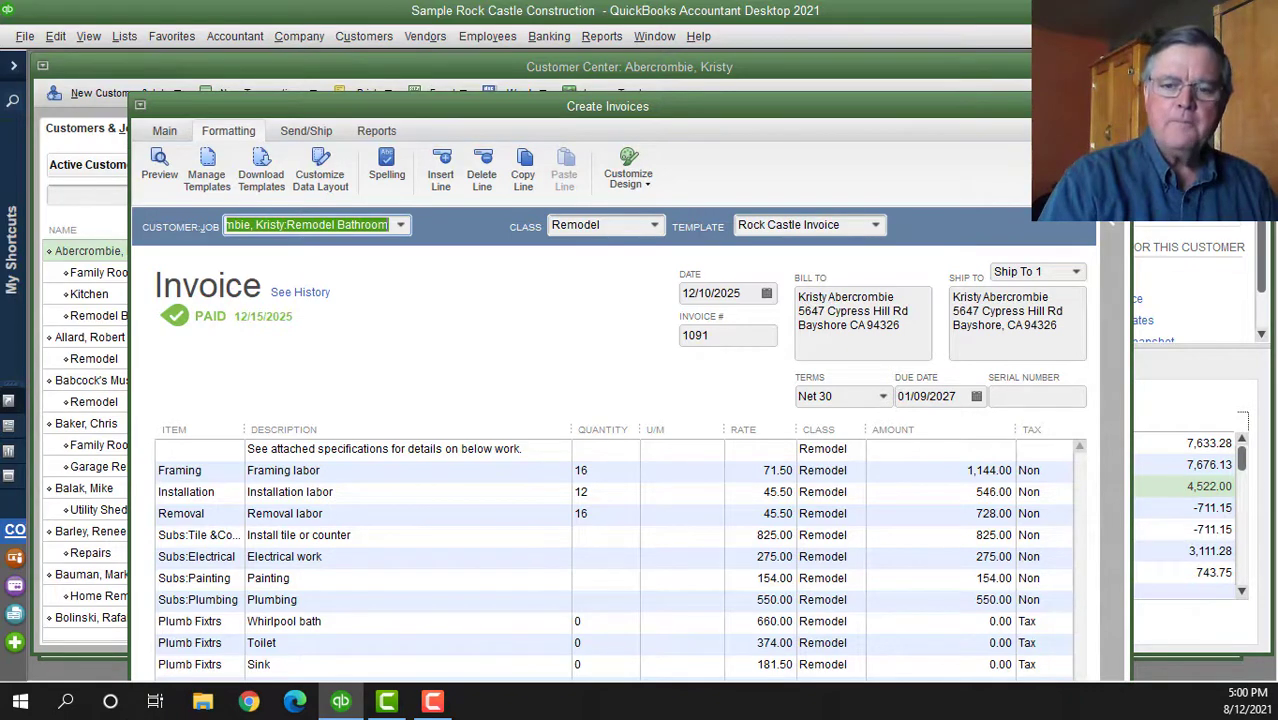
key("Escape")
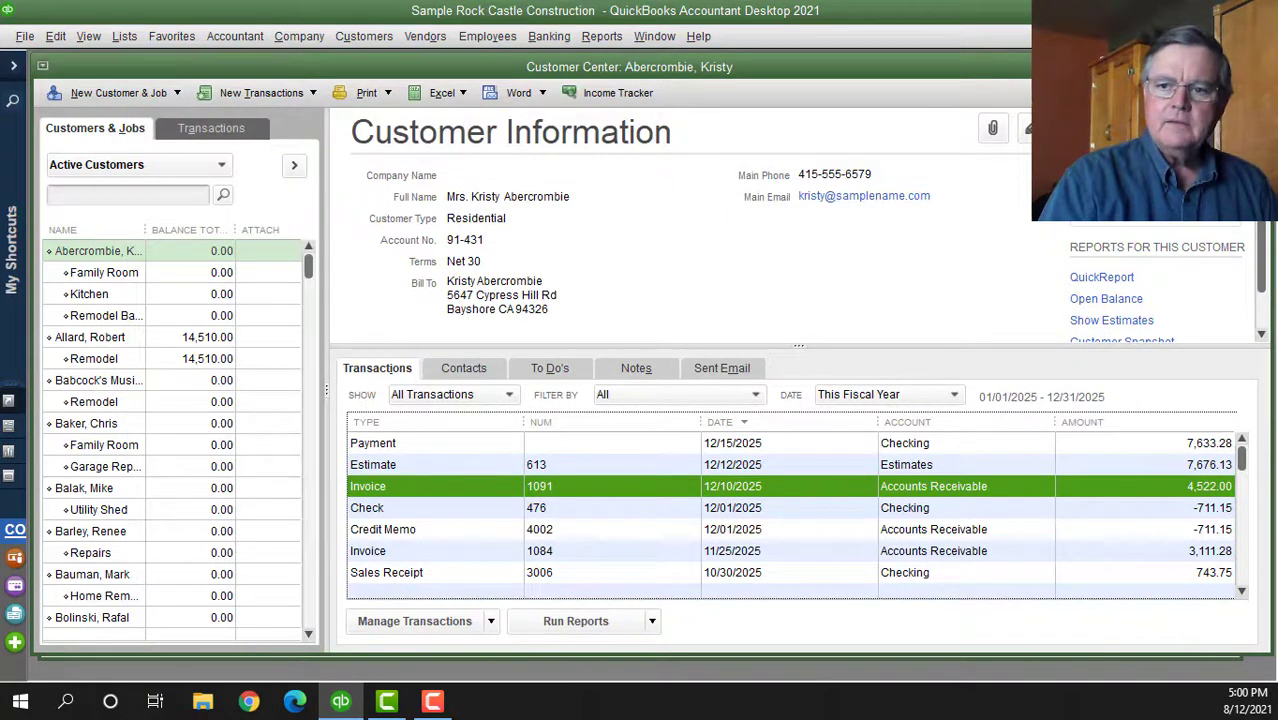
Start a new invoice for a customer with serial number 1235HJKU468841
key("Escape")
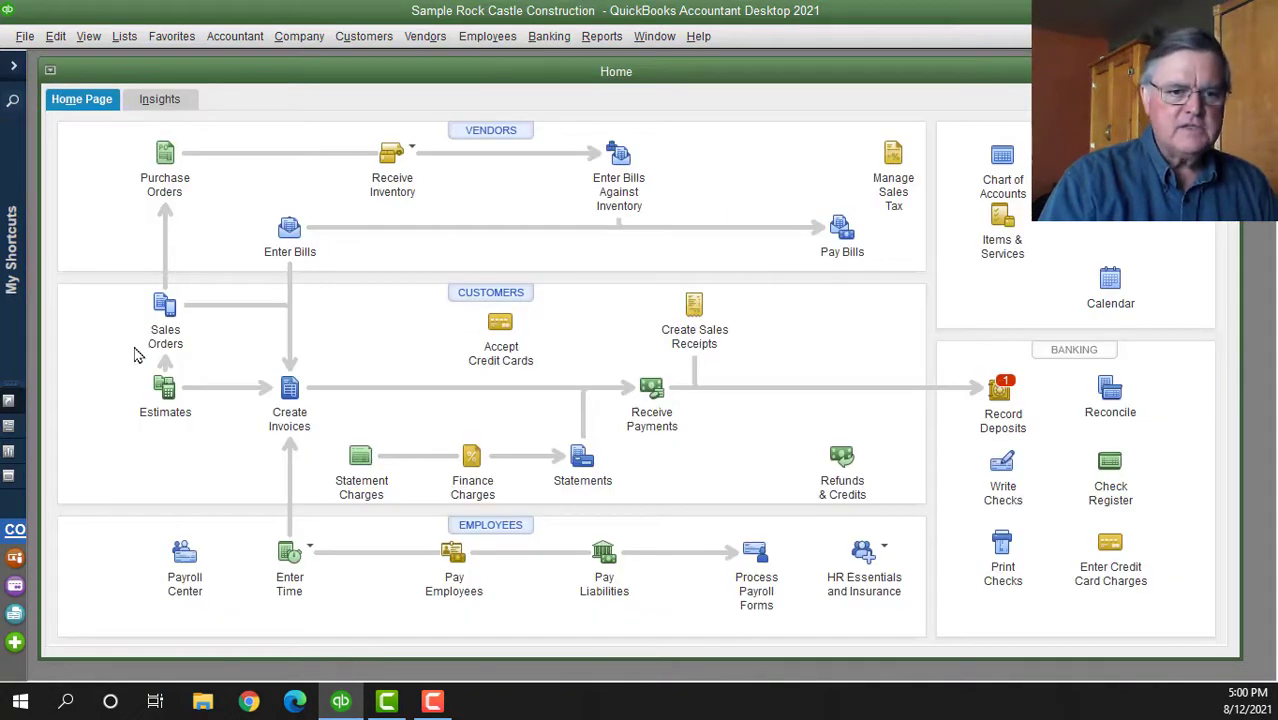
left_click(286, 392)
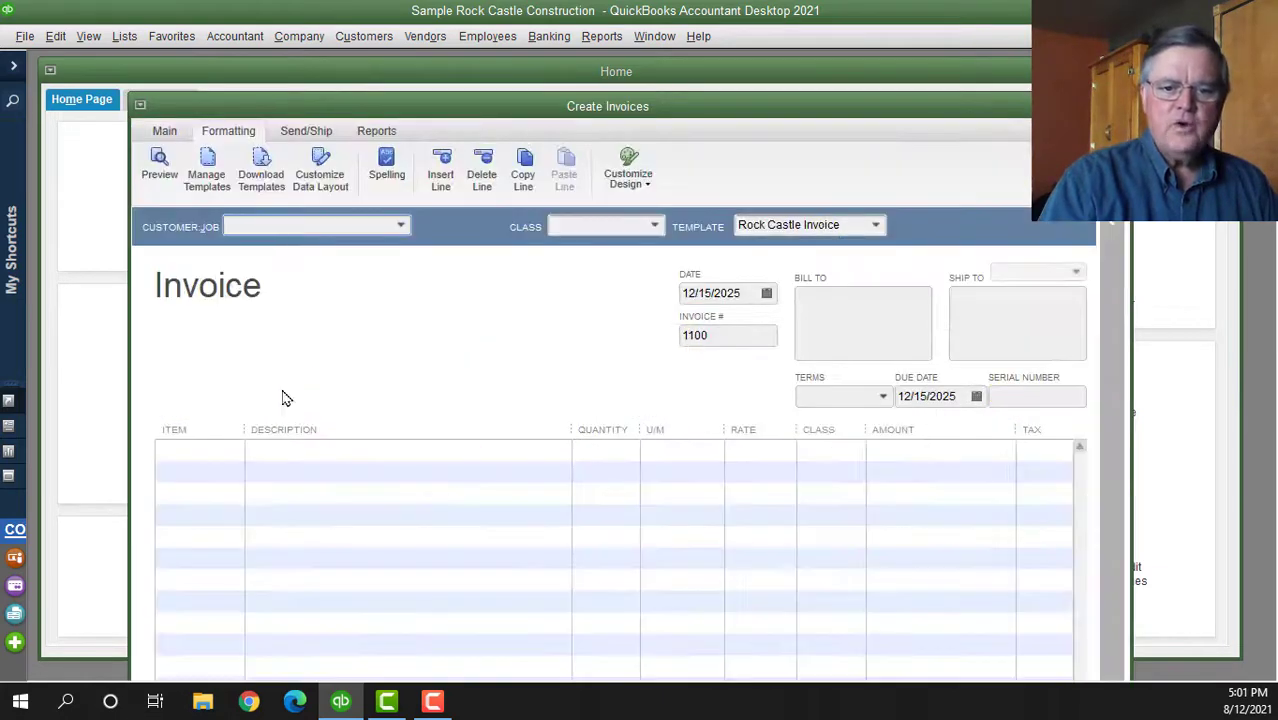
left_click(401, 225)
left_click(270, 380)
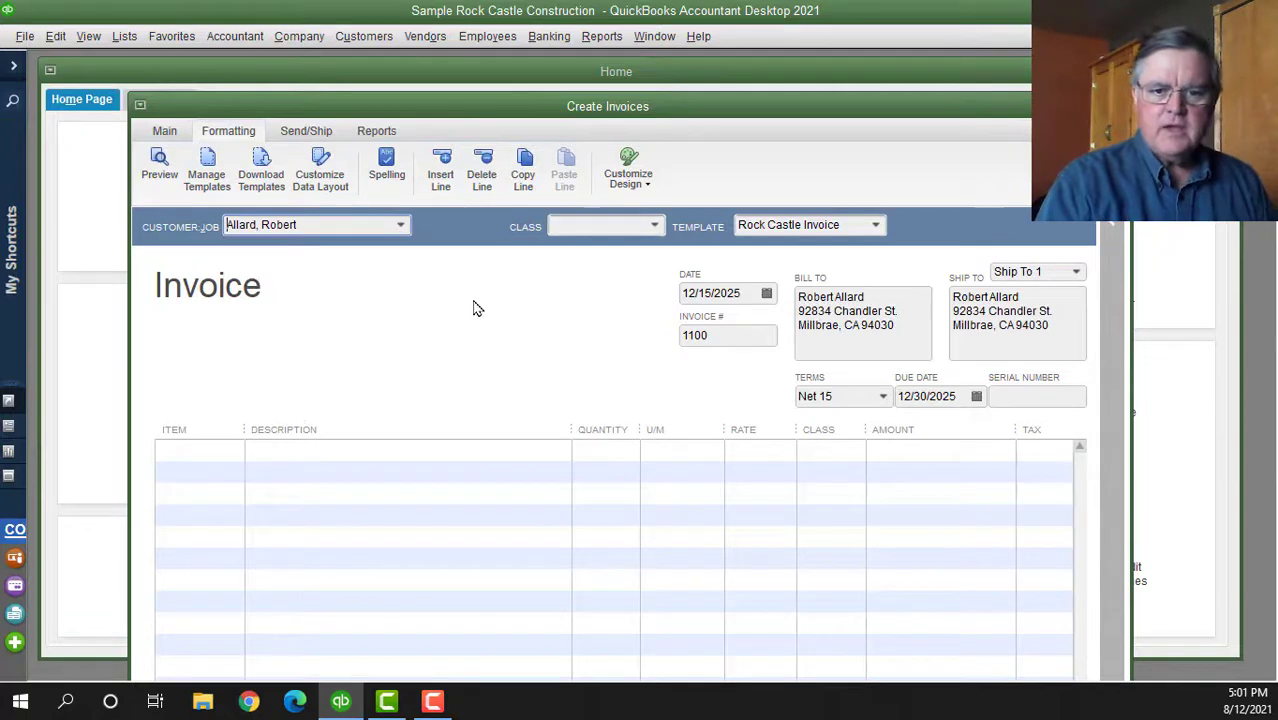
key("Tab")
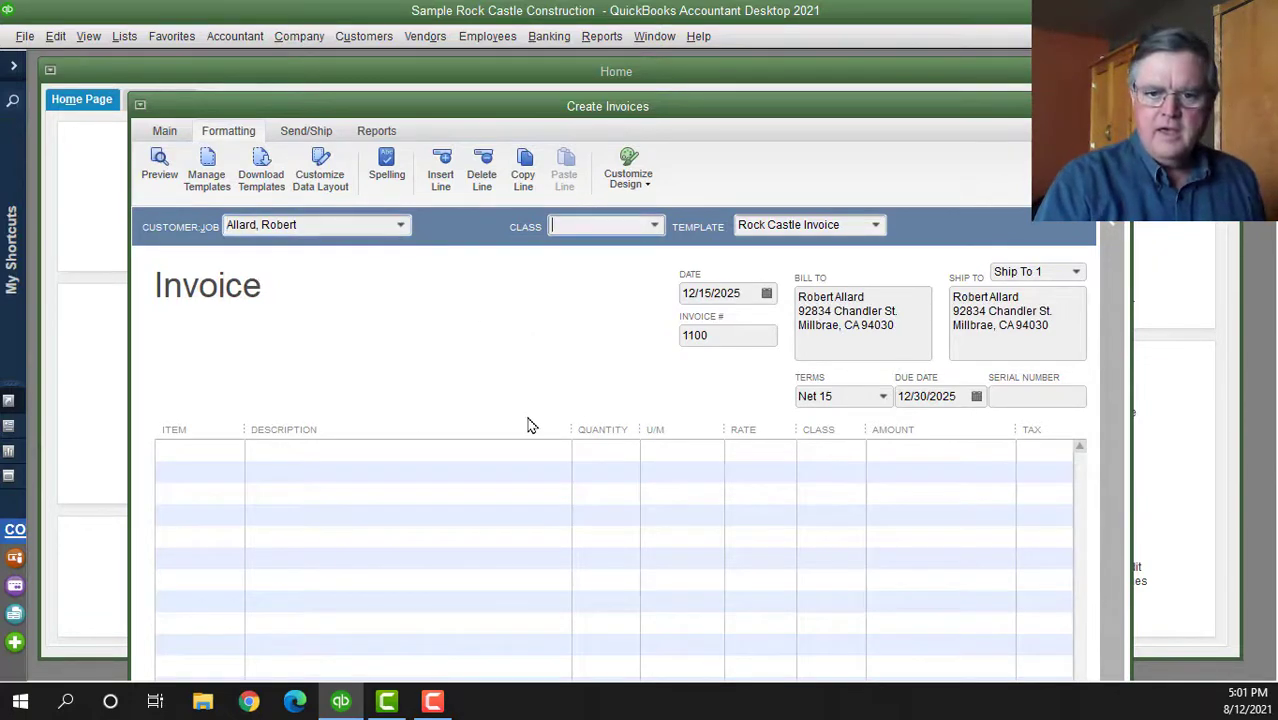
key("Tab")
key("Tab")
key("Tab")
key("Tab")
key("Tab")
key("Tab")
key("Tab")
key("Tab")
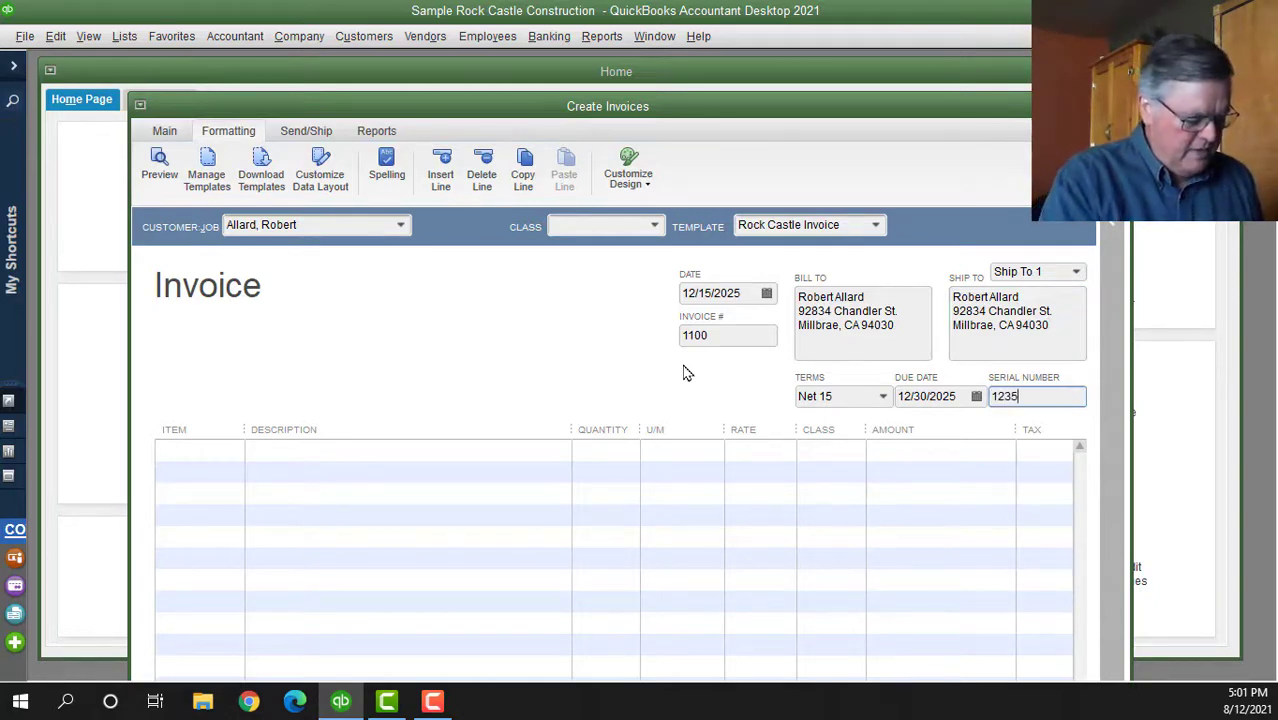
type("1235HJKU4688")
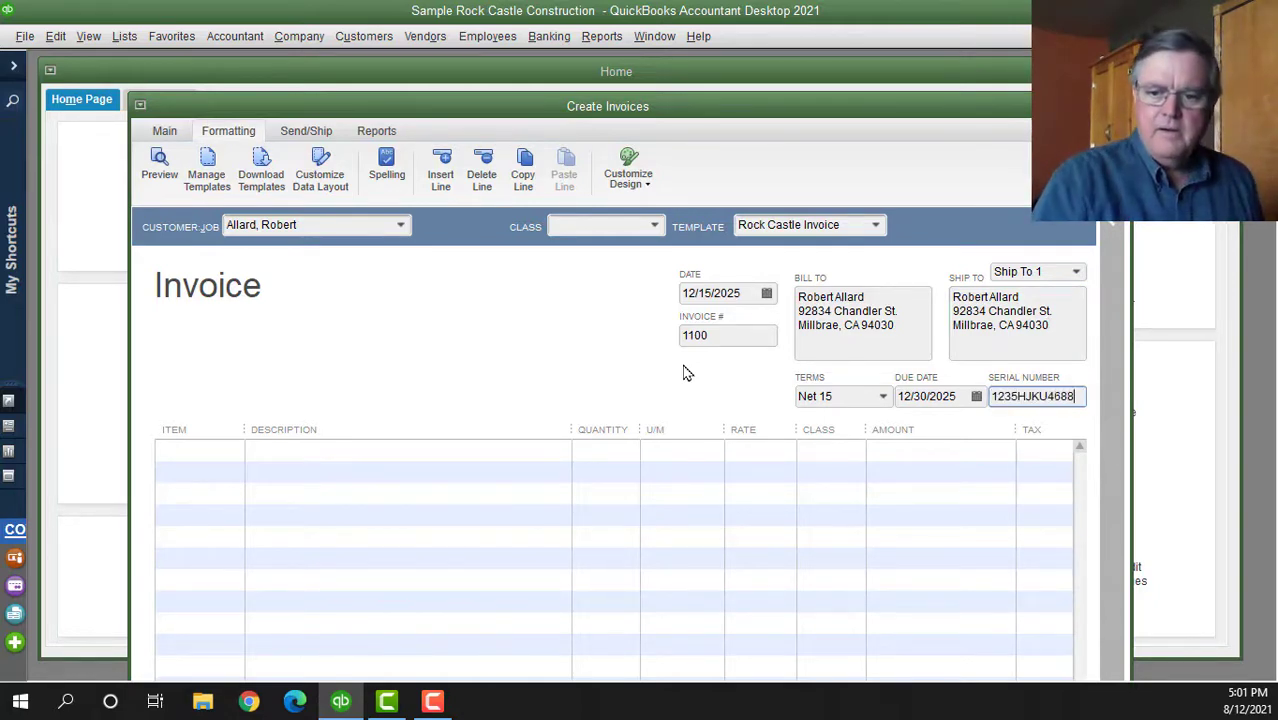
type("41")
Add a Labor line item of 10 at 50.00, totalling 500.00
key("Tab")
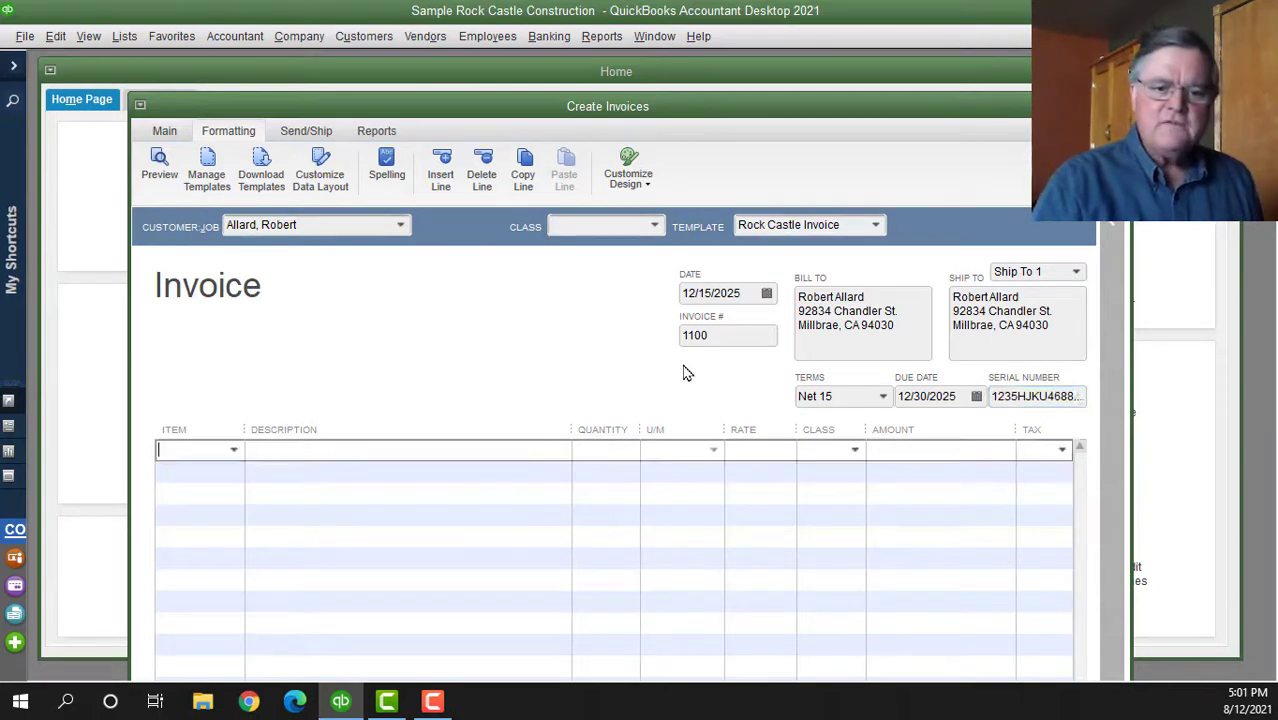
type("Labor")
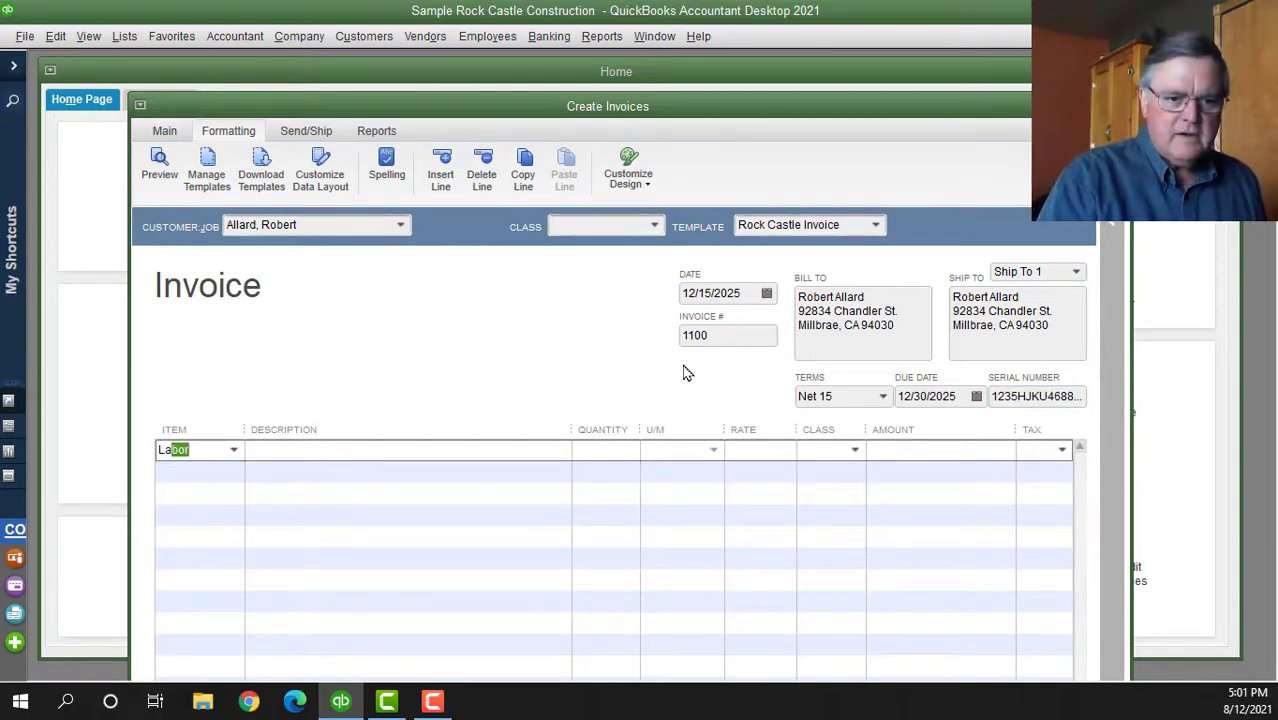
key("Tab")
key("Tab")
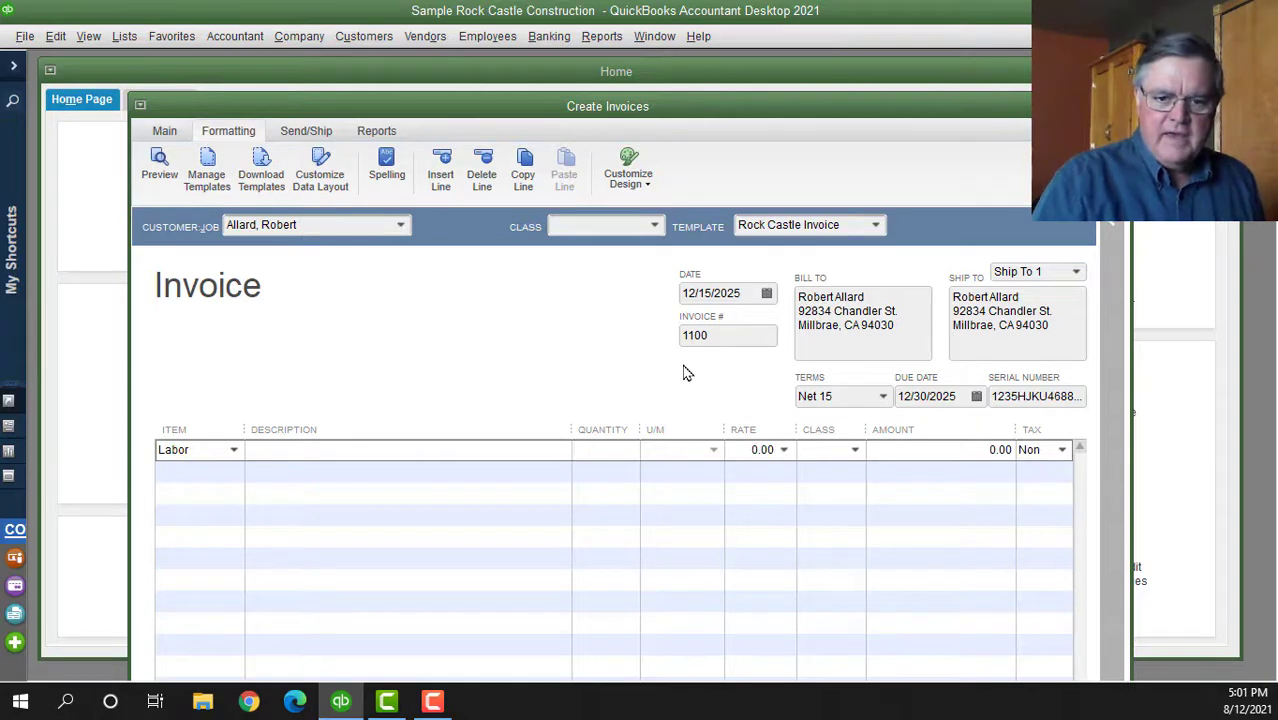
key("Tab")
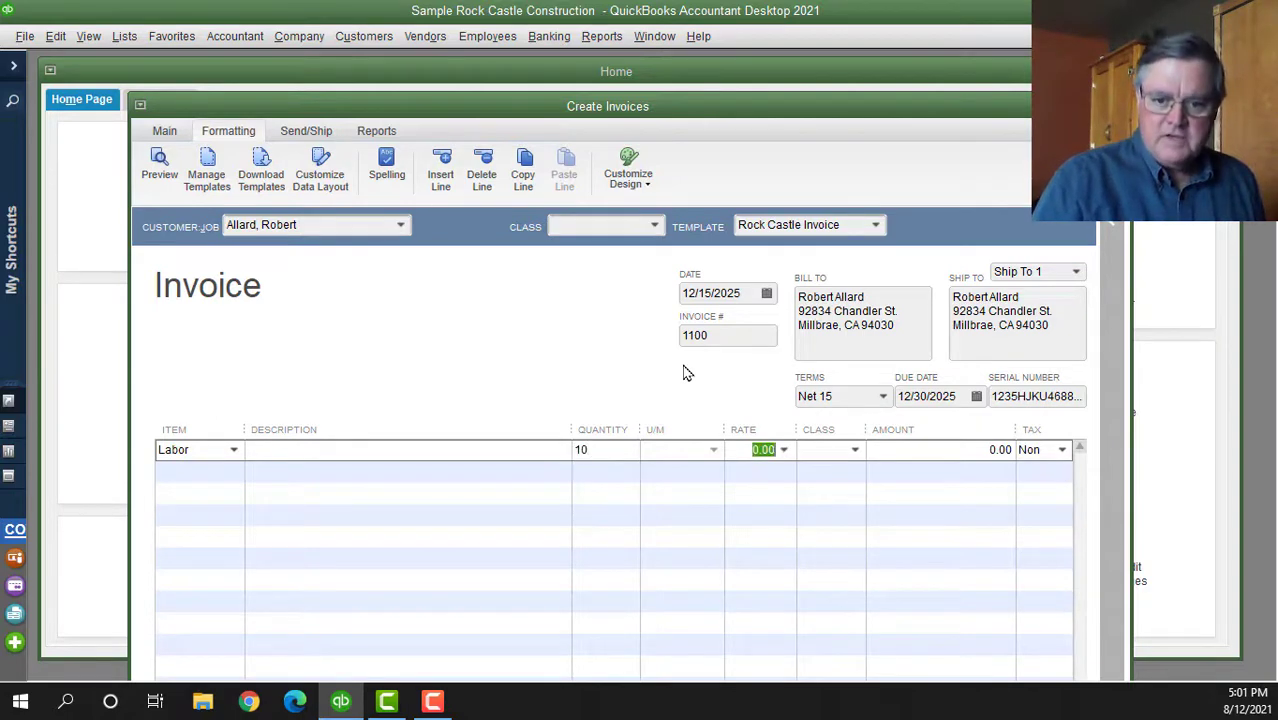
type("50")
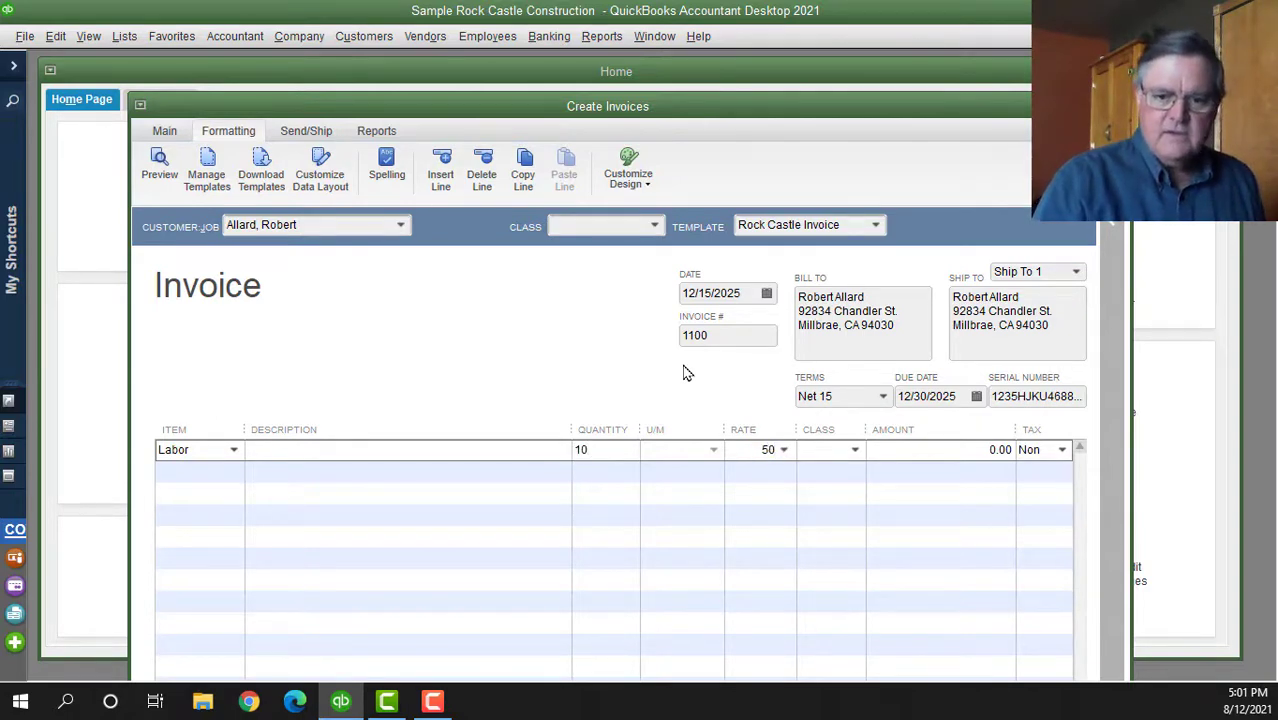
key("Tab")
key("Tab")
key("Tab")
key("Tab")
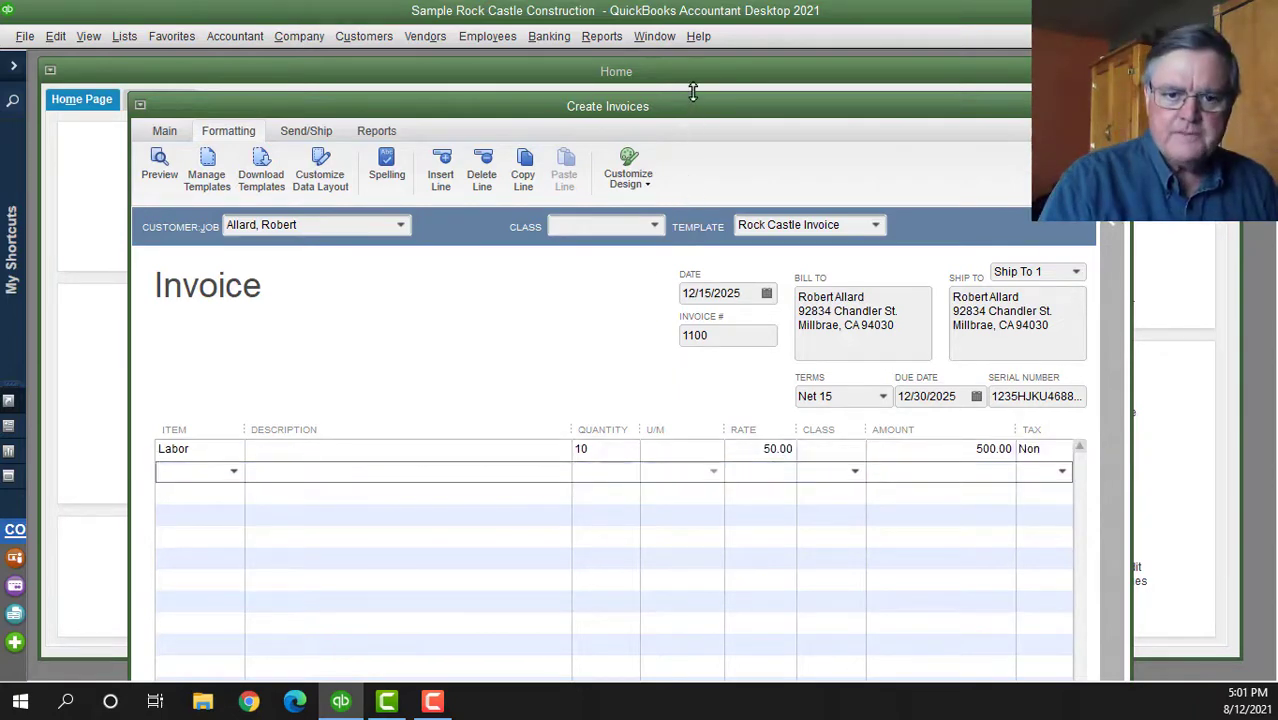
Save and close invoice 1100 for 500.00, keeping the serial number for this invoice only despite missing classes
left_click_drag(692, 96, 716, 58)
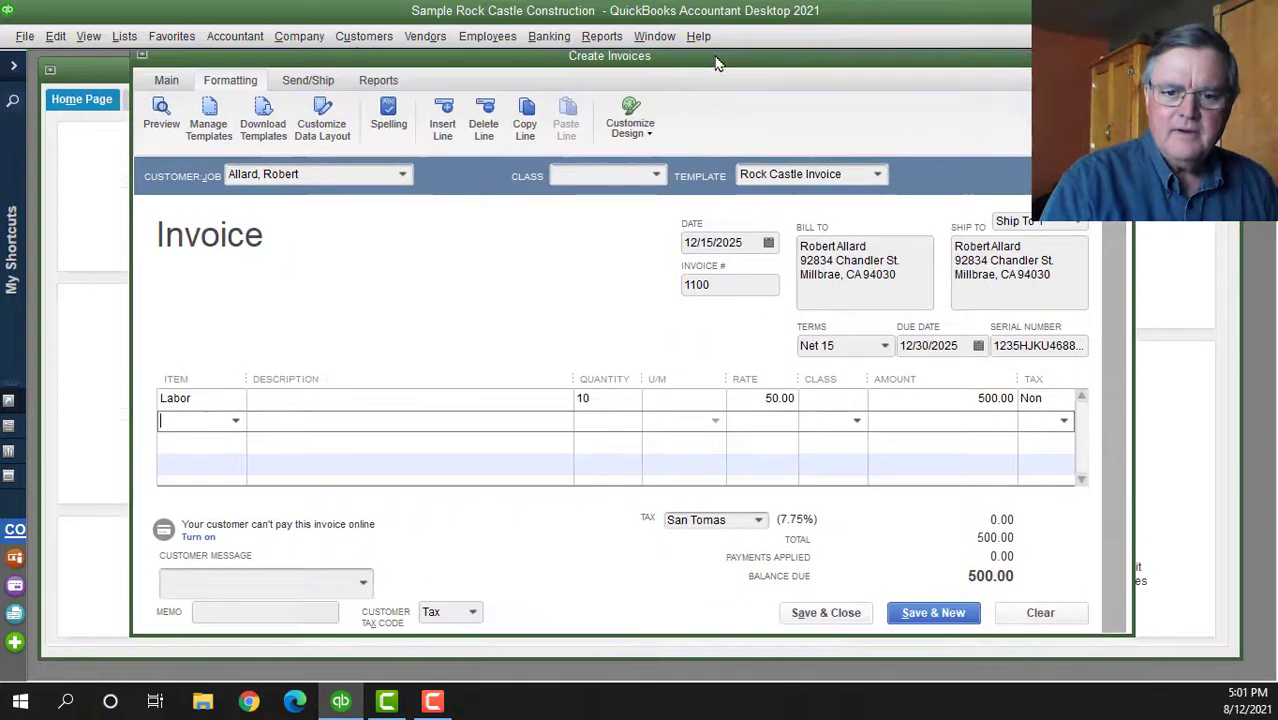
left_click(835, 618)
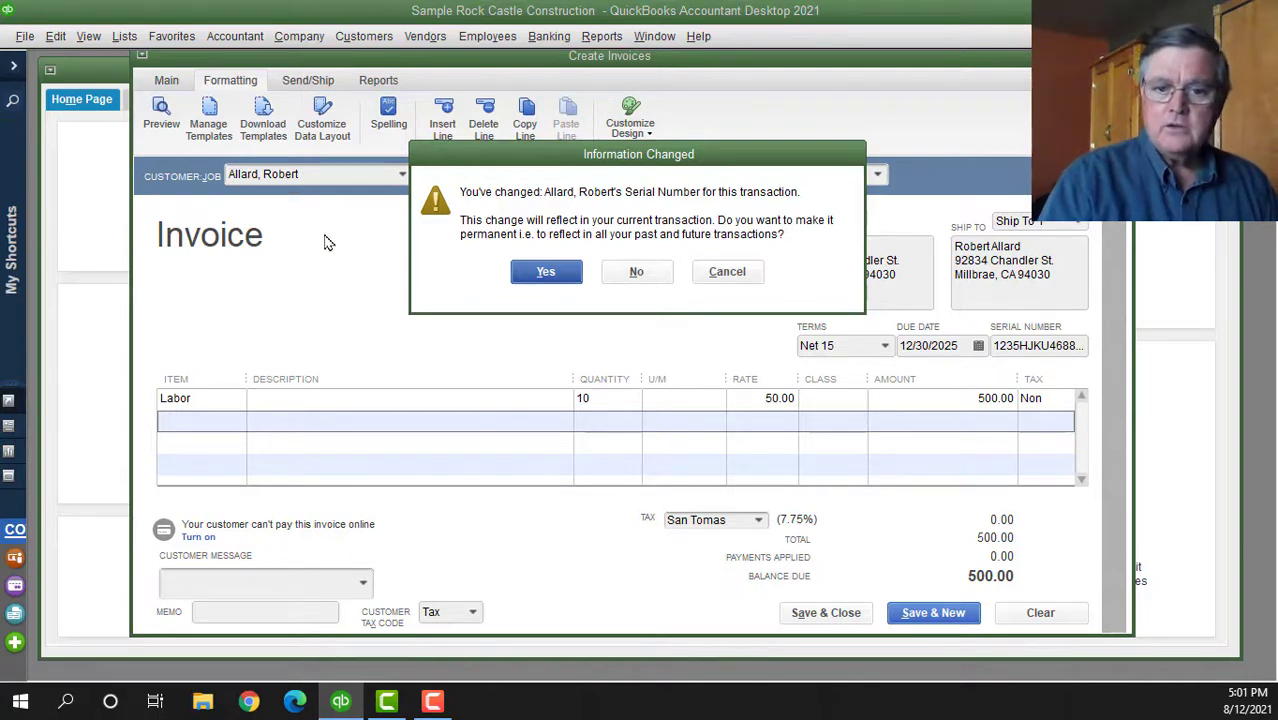
left_click(637, 276)
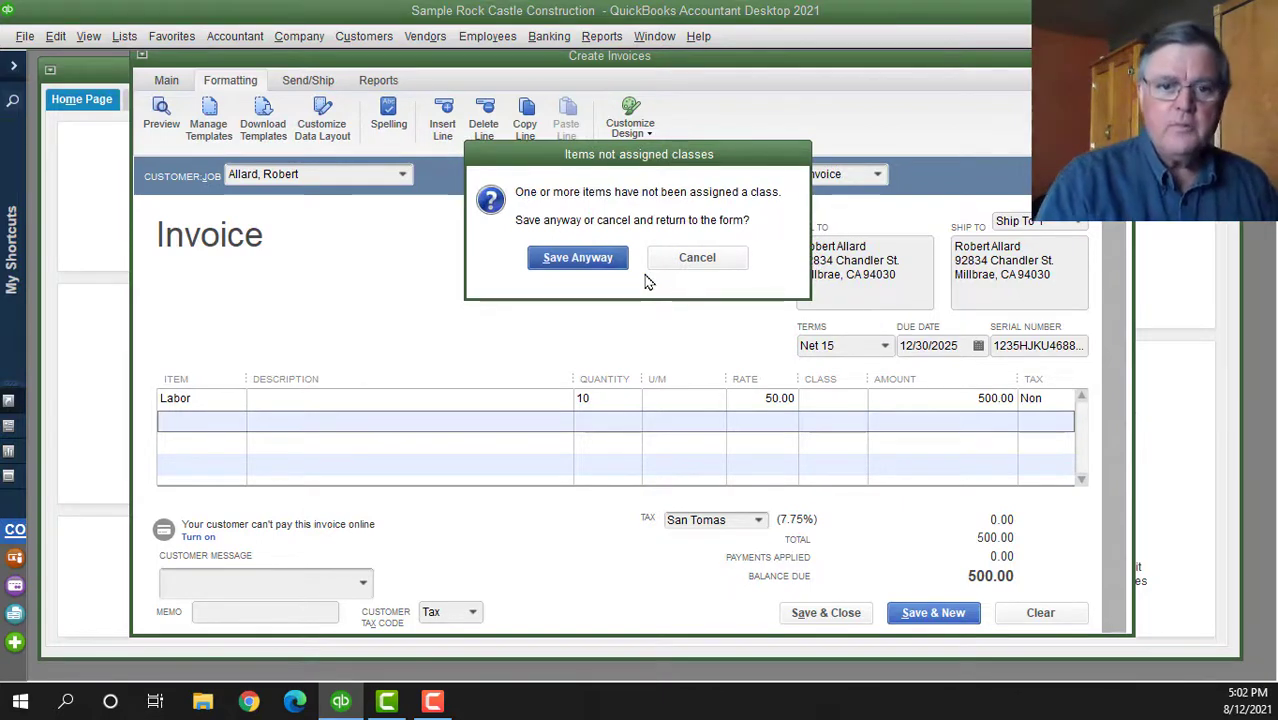
left_click(605, 260)
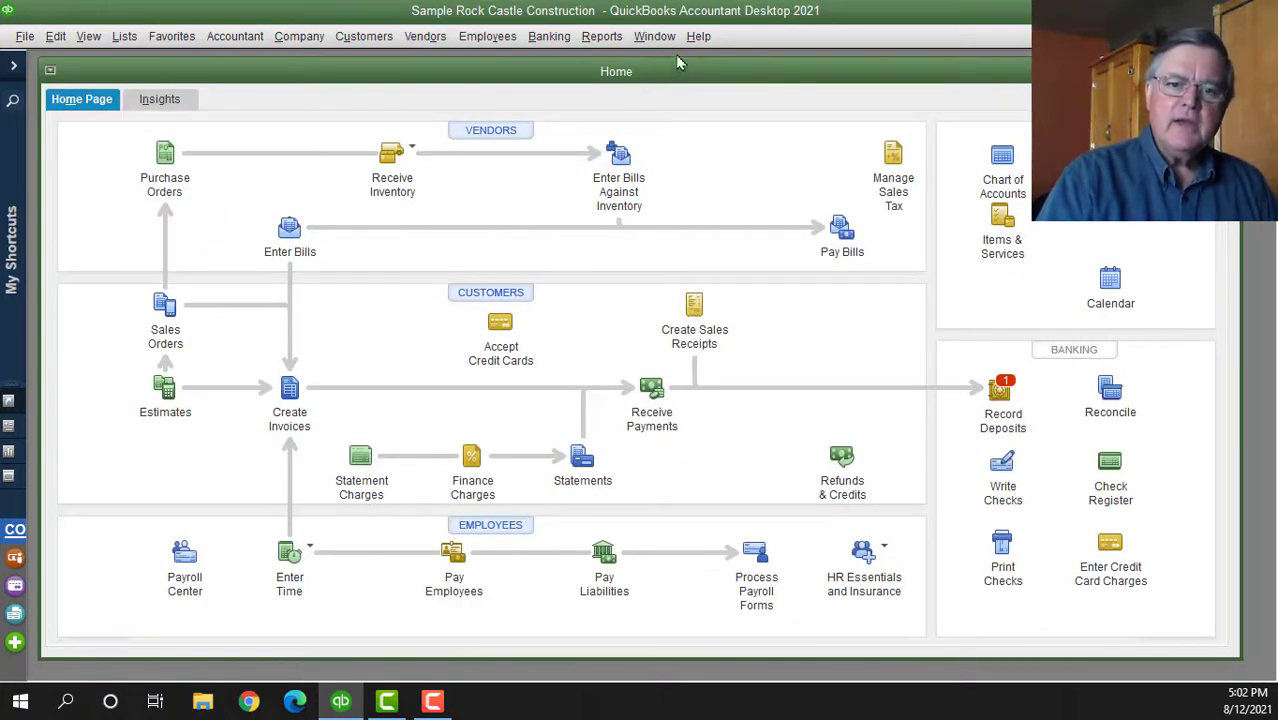
Open the Sales by Customer Detail report from the Reports menu
left_click(603, 40)
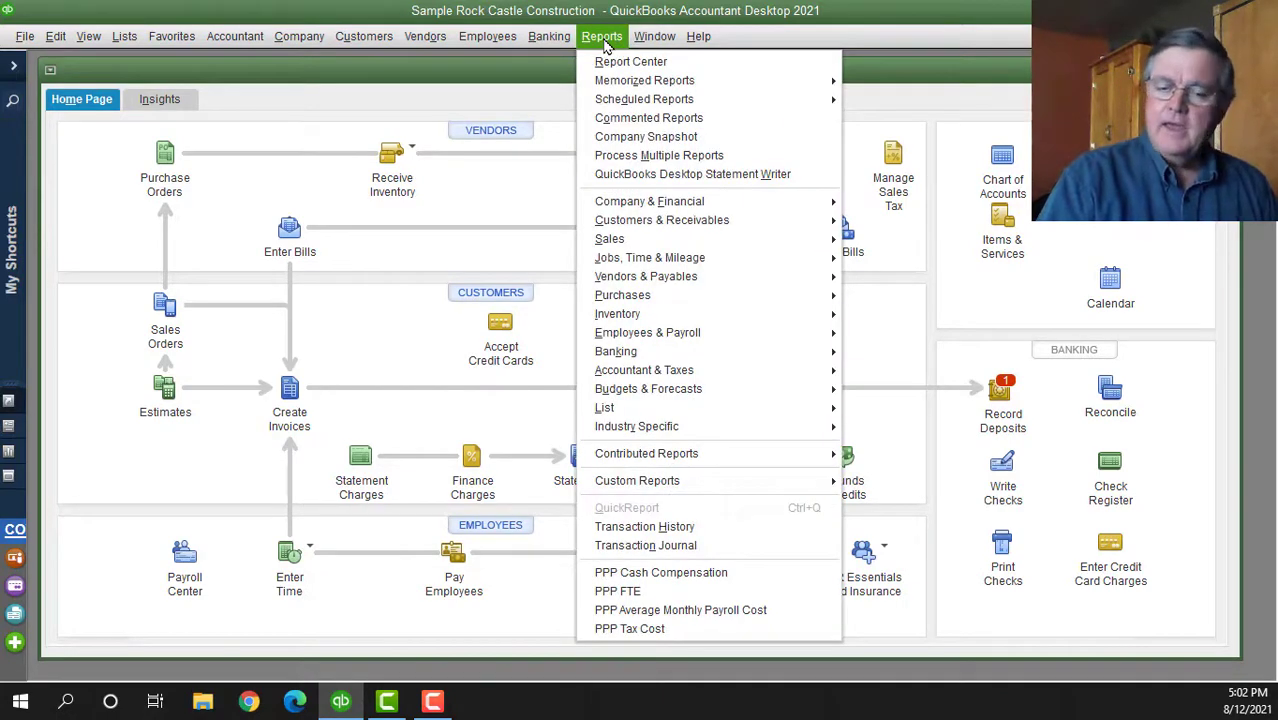
mouse_move(641, 224)
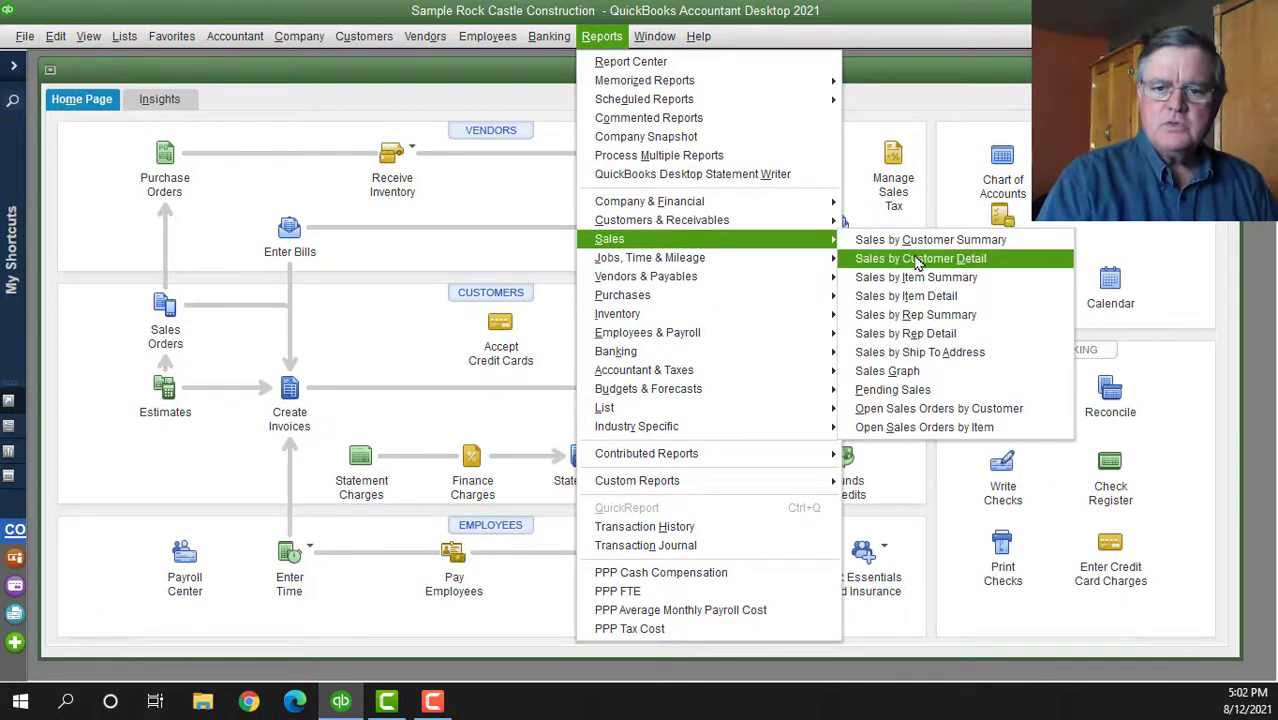
left_click(907, 259)
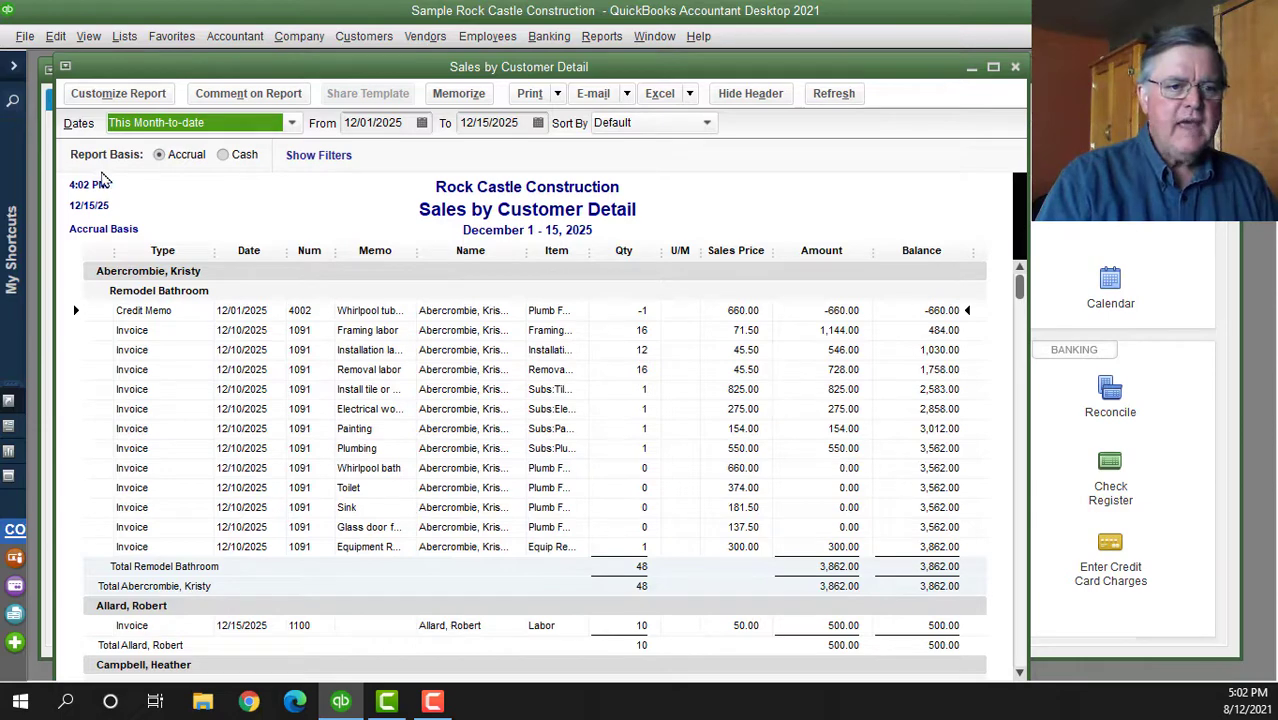
In Modify Report's Display settings, scroll the Columns list up to Serial Number and check it
left_click(100, 92)
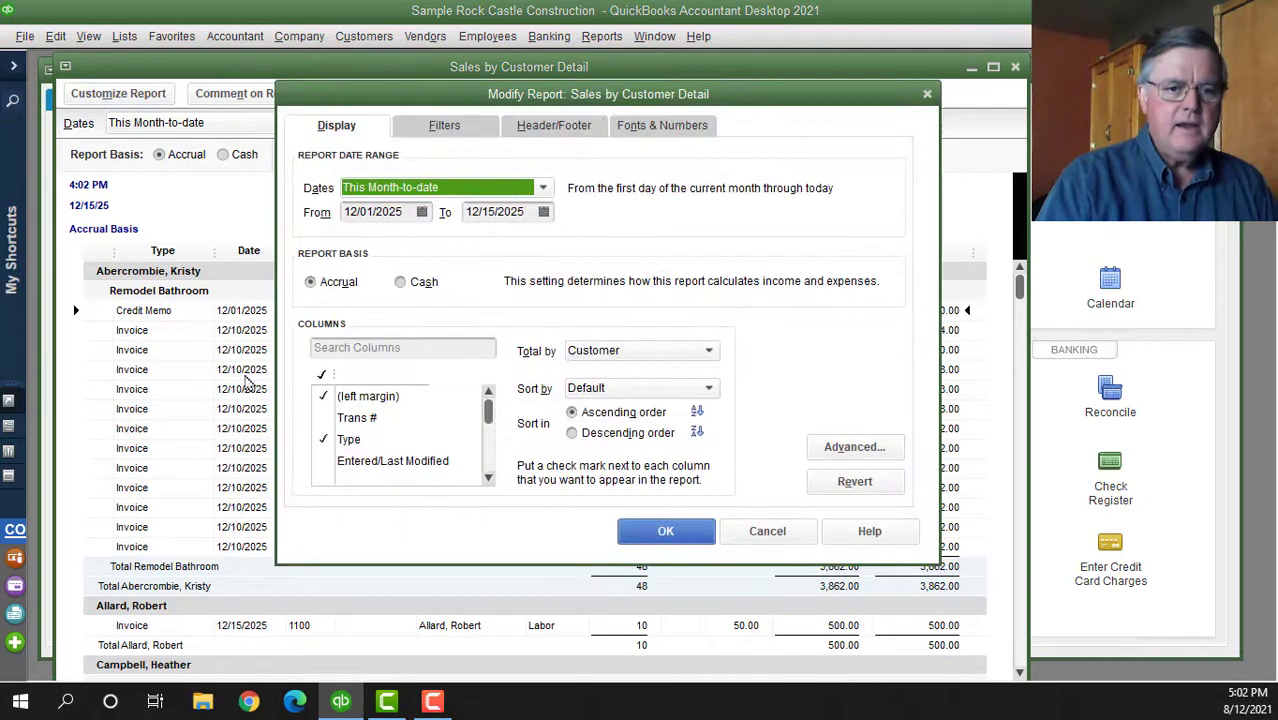
left_click_drag(489, 410, 484, 460)
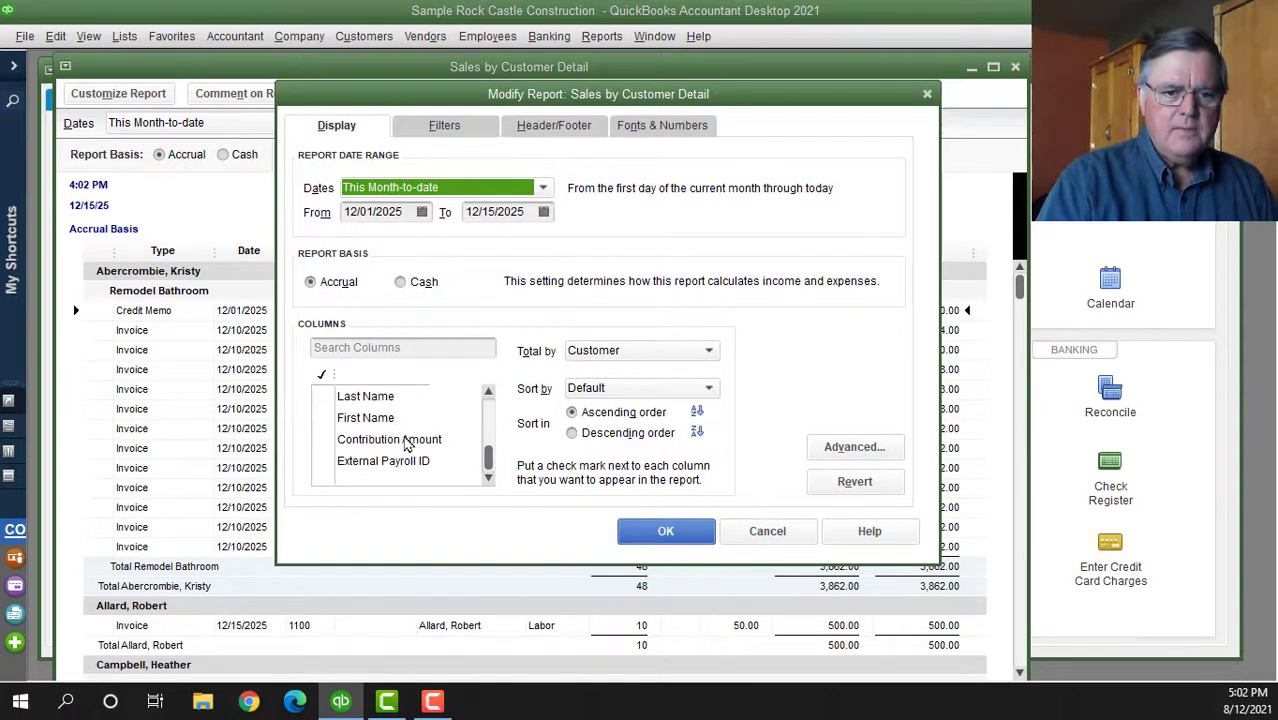
scroll(407, 446, "up", 1)
scroll(407, 446, "up", 1)
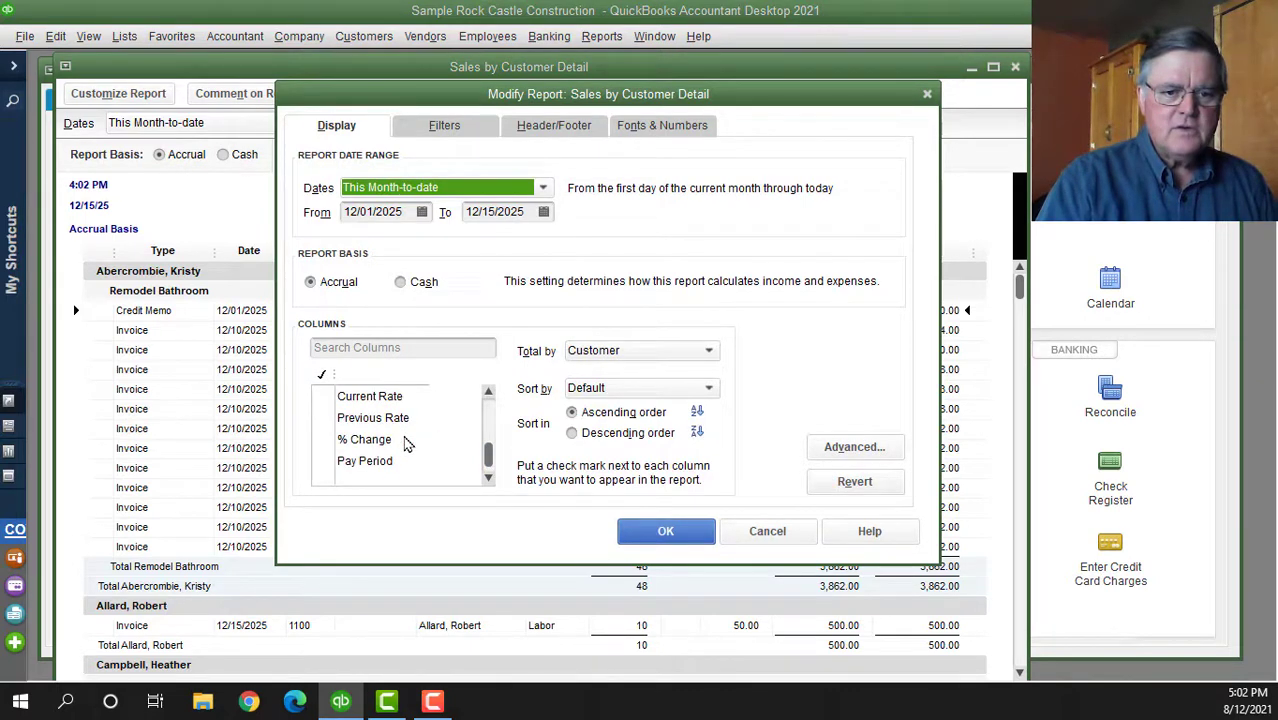
scroll(407, 446, "up", 1)
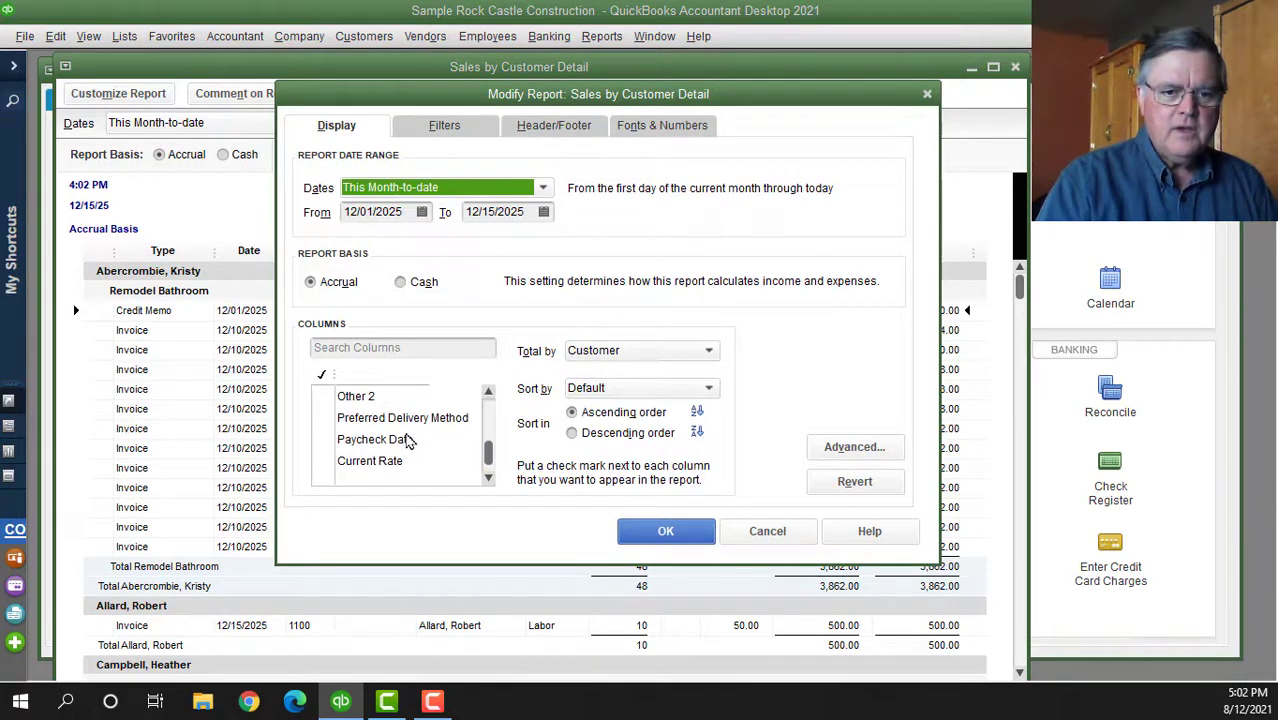
scroll(407, 441, "up", 2)
scroll(407, 441, "up", 2)
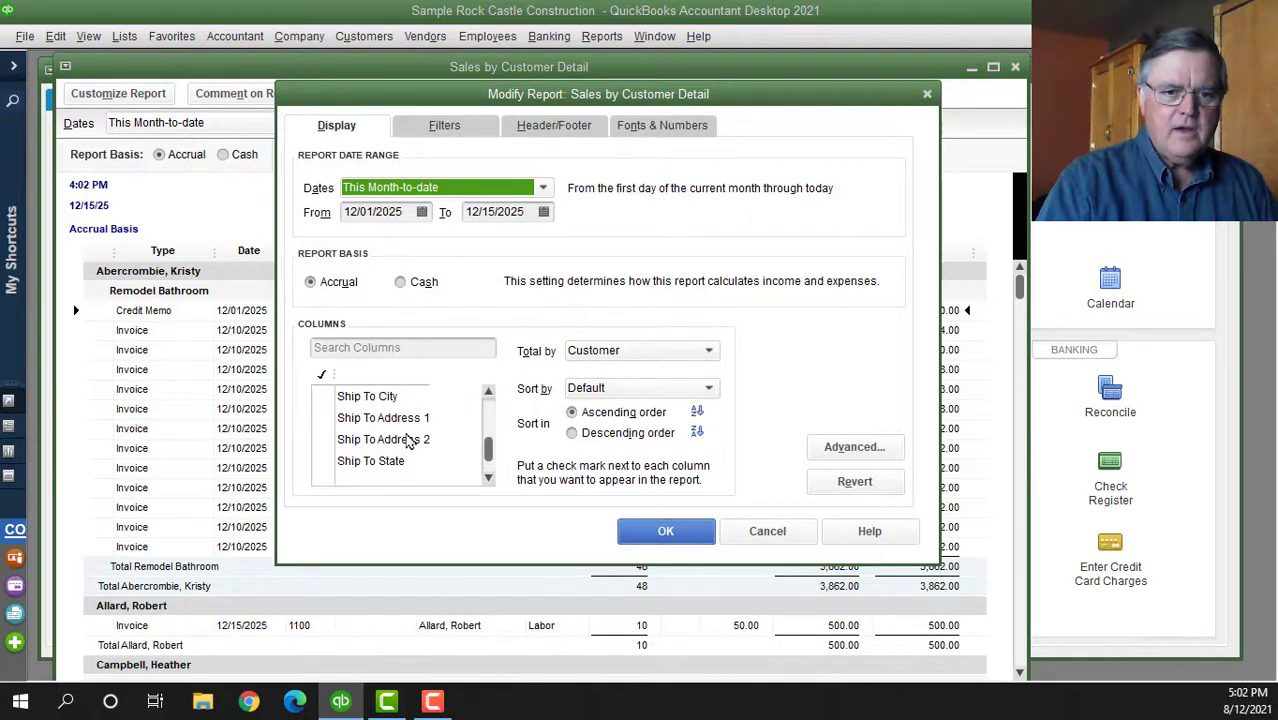
scroll(407, 441, "up", 1)
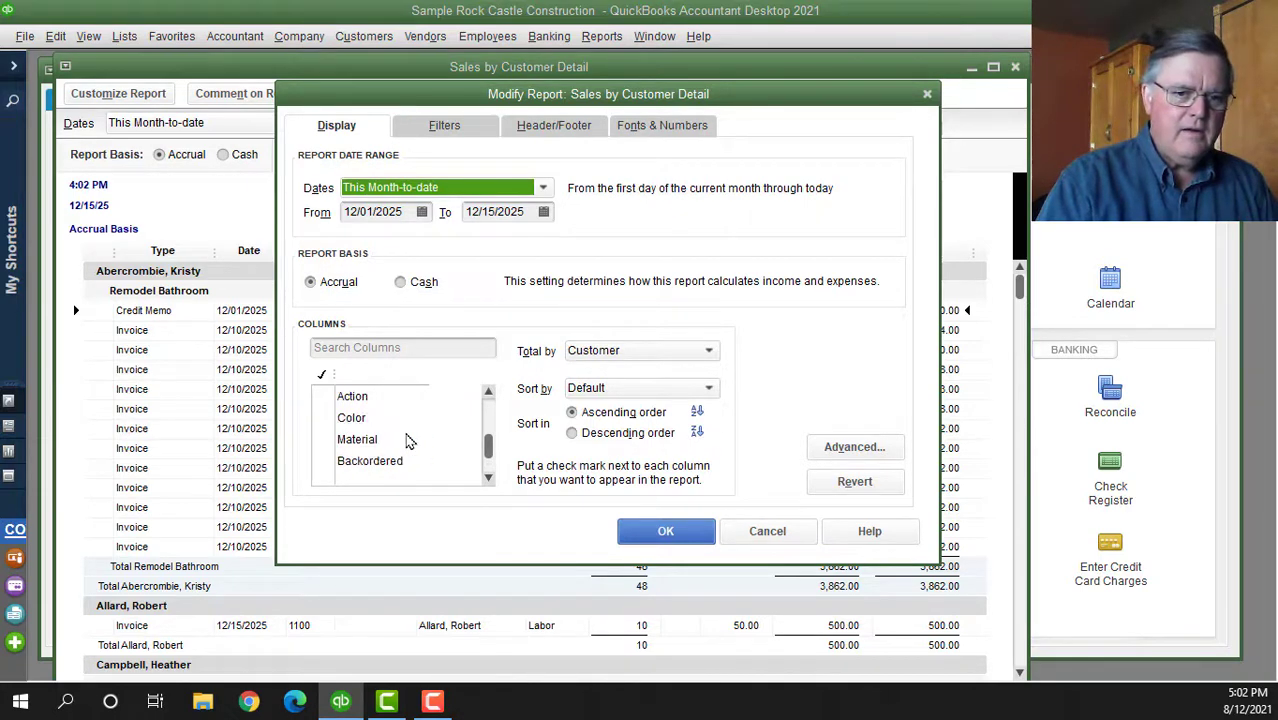
left_click(488, 392)
left_click(488, 392)
left_click(488, 393)
left_click(488, 393)
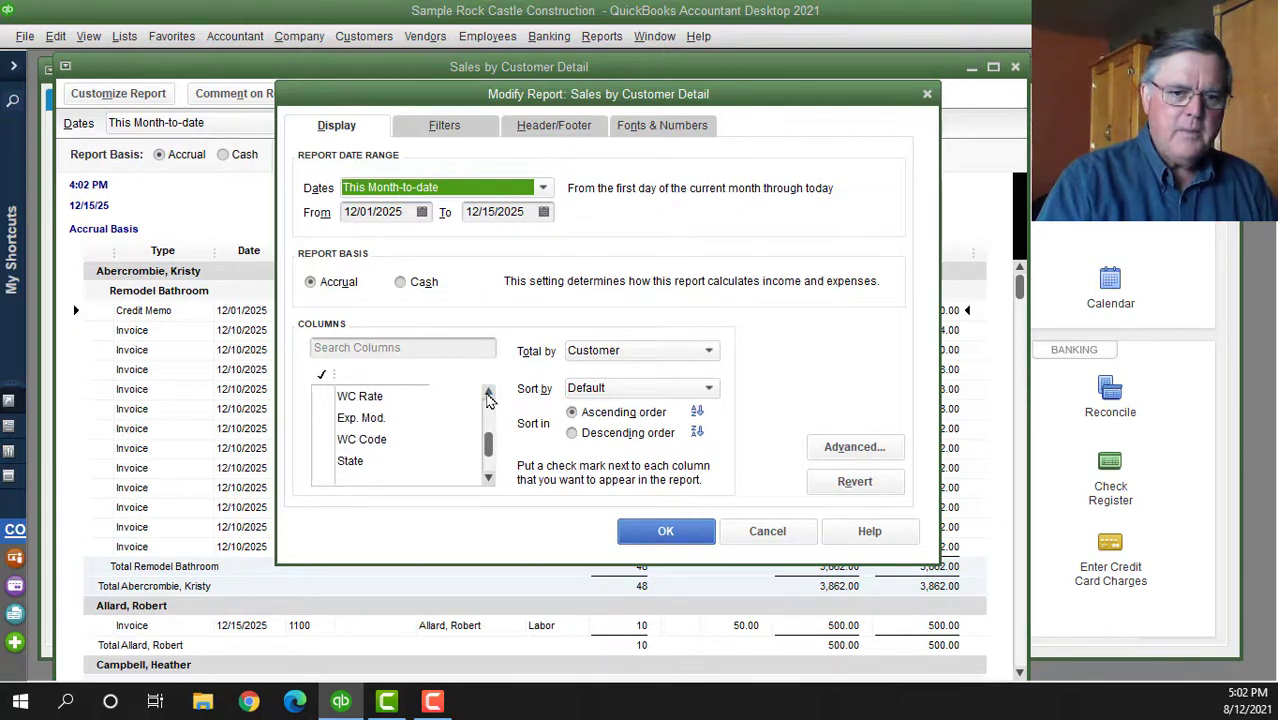
left_click(488, 393)
left_click(488, 393)
left_click(488, 393)
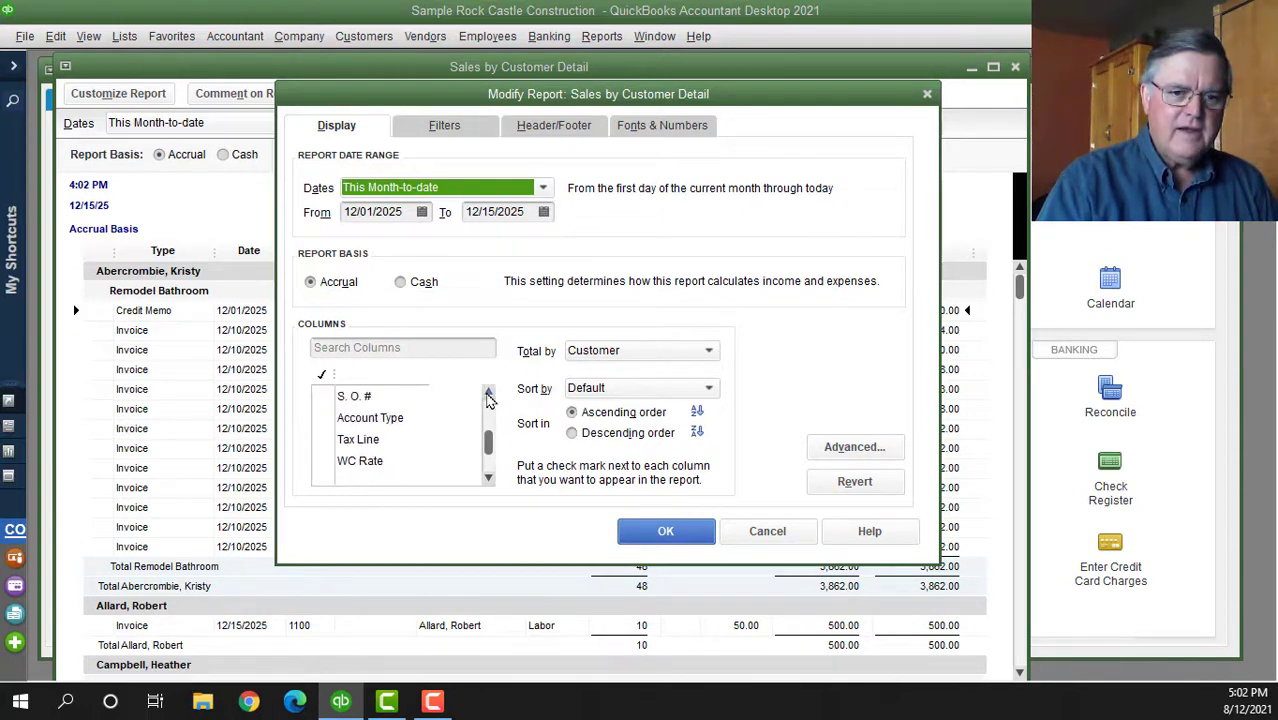
left_click(488, 393)
left_click(488, 393)
left_click(488, 393)
left_click(488, 393)
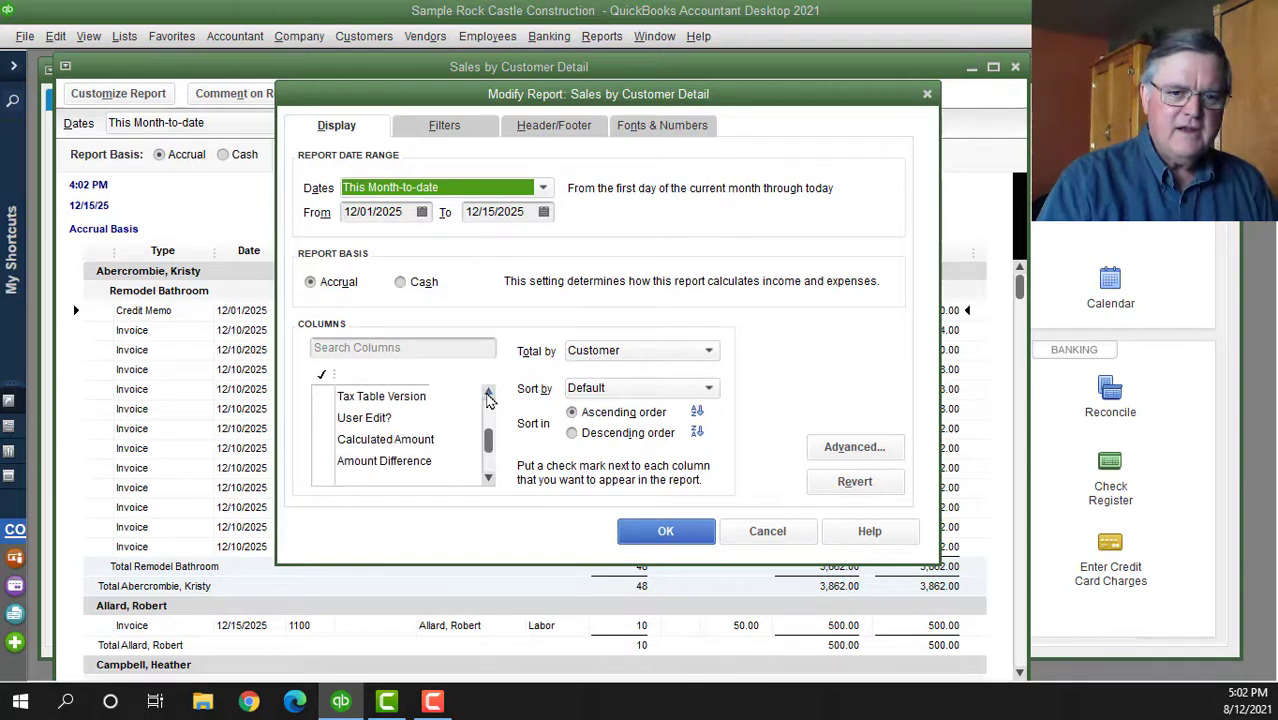
left_click(488, 393)
left_click(488, 393)
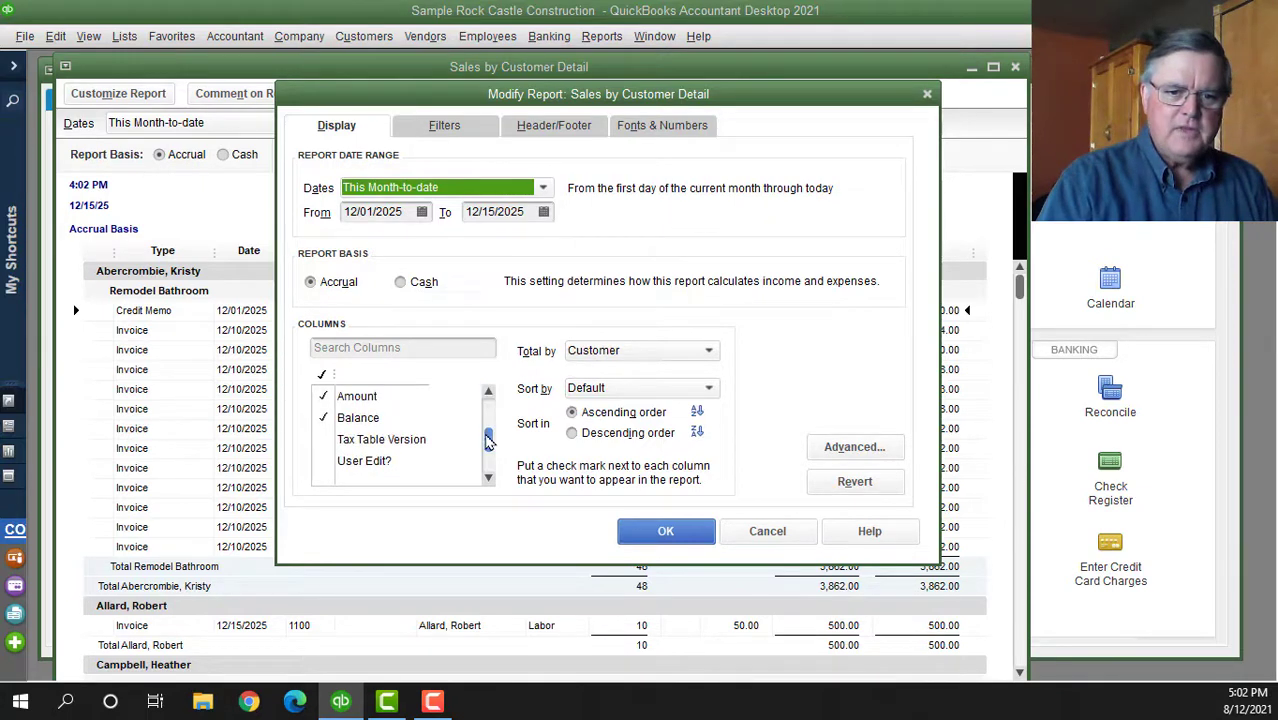
scroll(488, 440, "up", 2)
left_click_drag(488, 440, 488, 480)
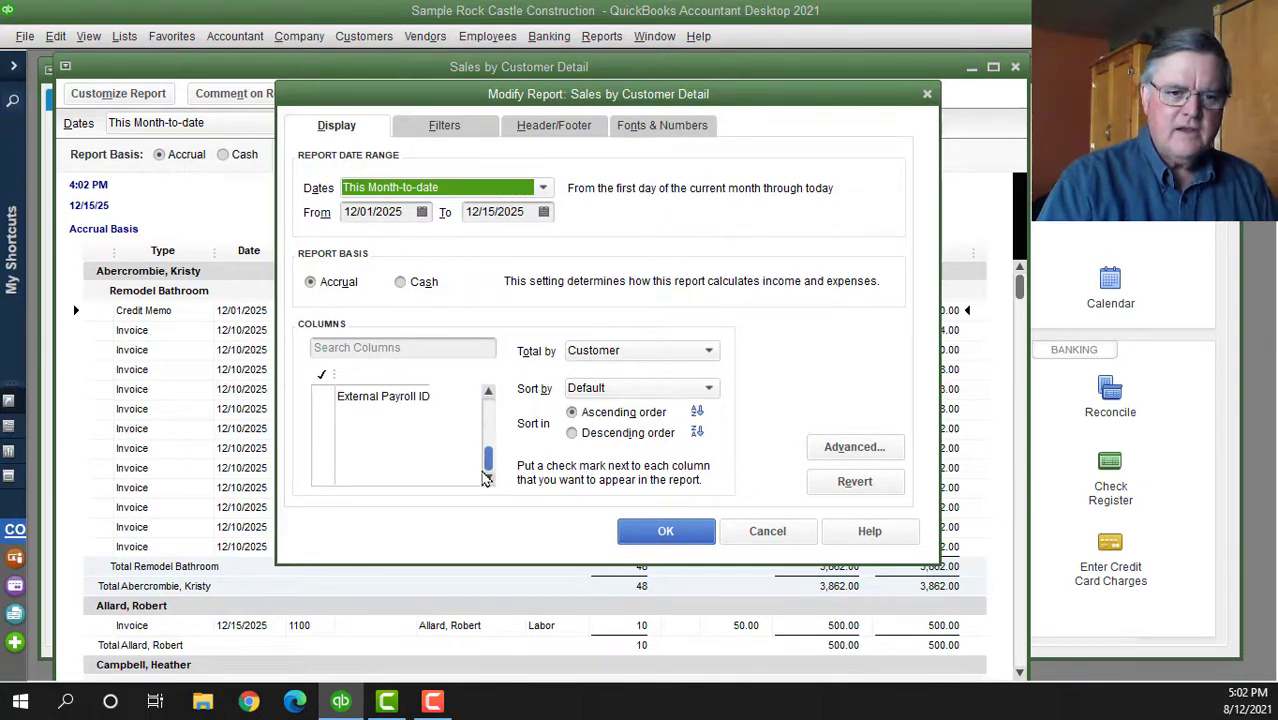
left_click(488, 394)
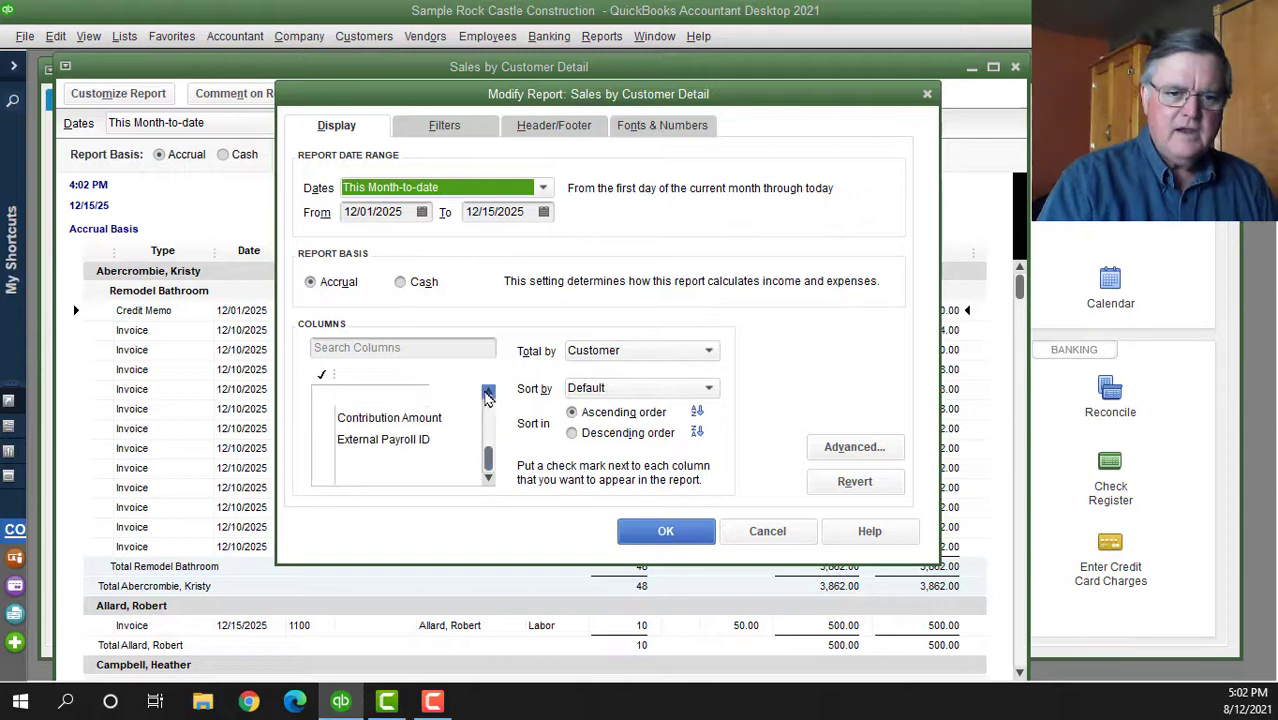
left_click(488, 394)
left_click(488, 394)
left_click(488, 394)
left_click(488, 394)
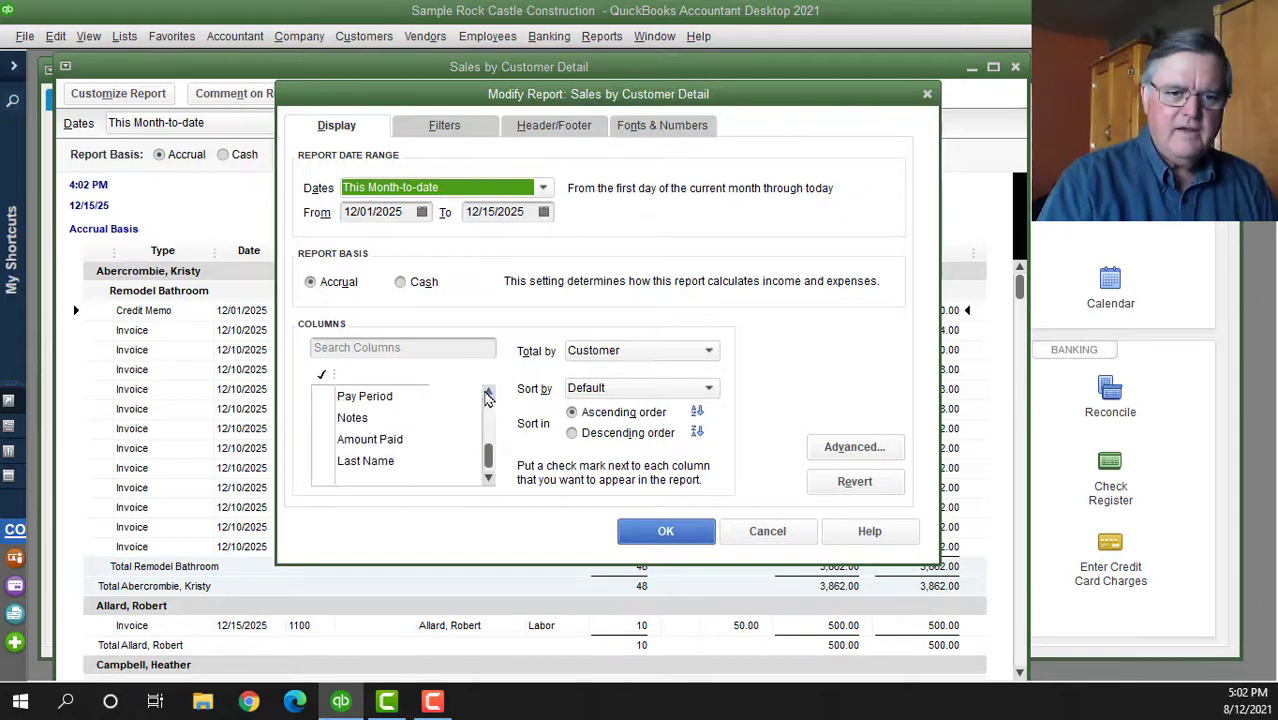
left_click(488, 394)
left_click(488, 394)
left_click(488, 394)
left_click(488, 394)
left_click(488, 394)
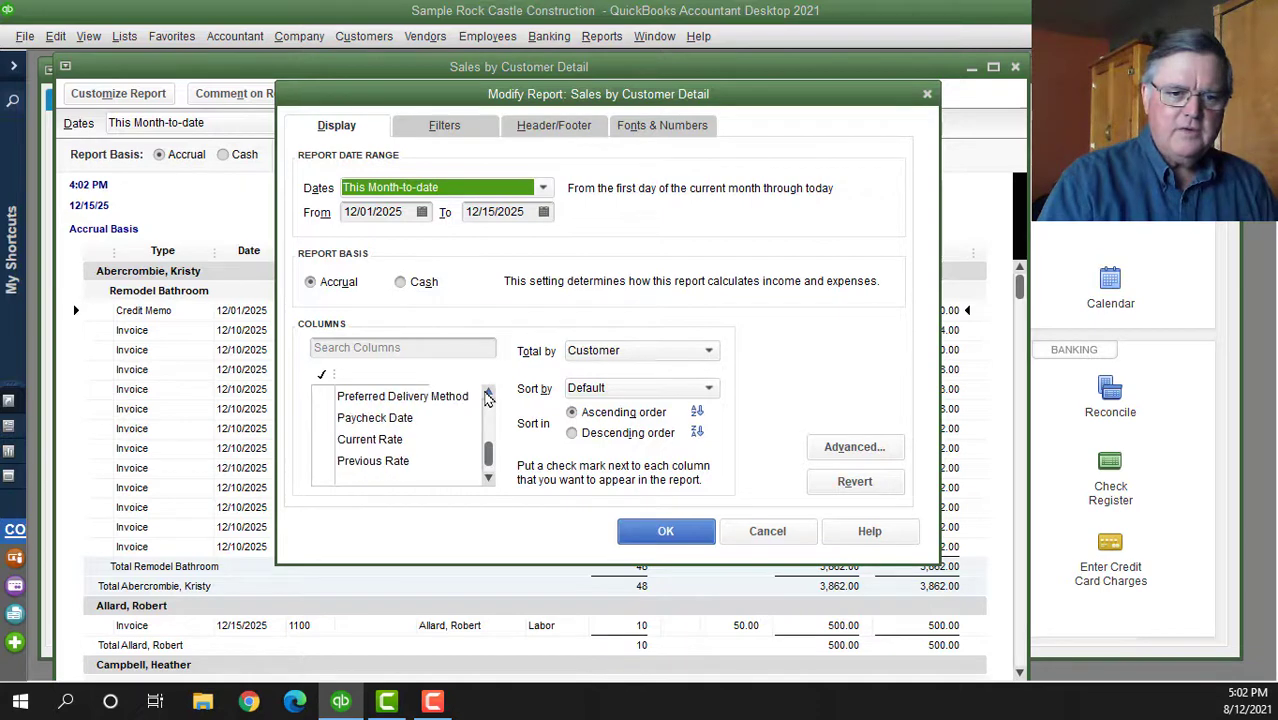
left_click(488, 394)
left_click(488, 394)
left_click(488, 394)
left_click(488, 394)
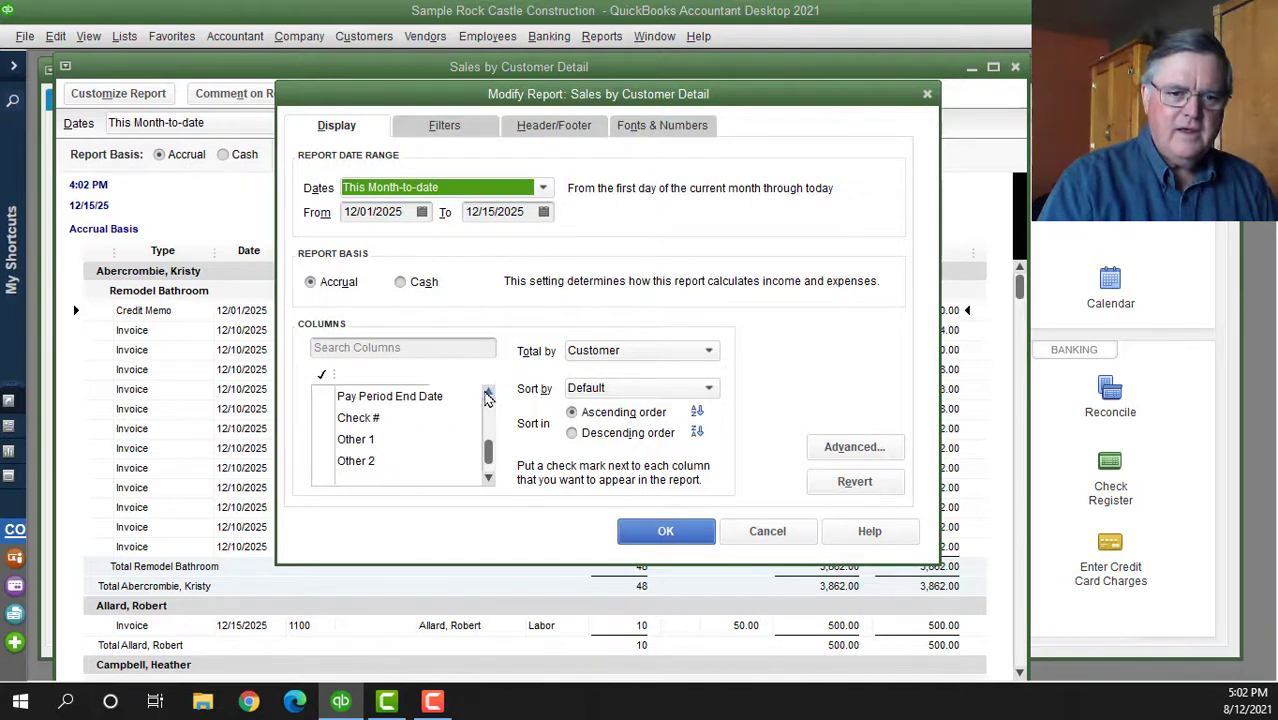
left_click(488, 394)
left_click(488, 394)
left_click(488, 394)
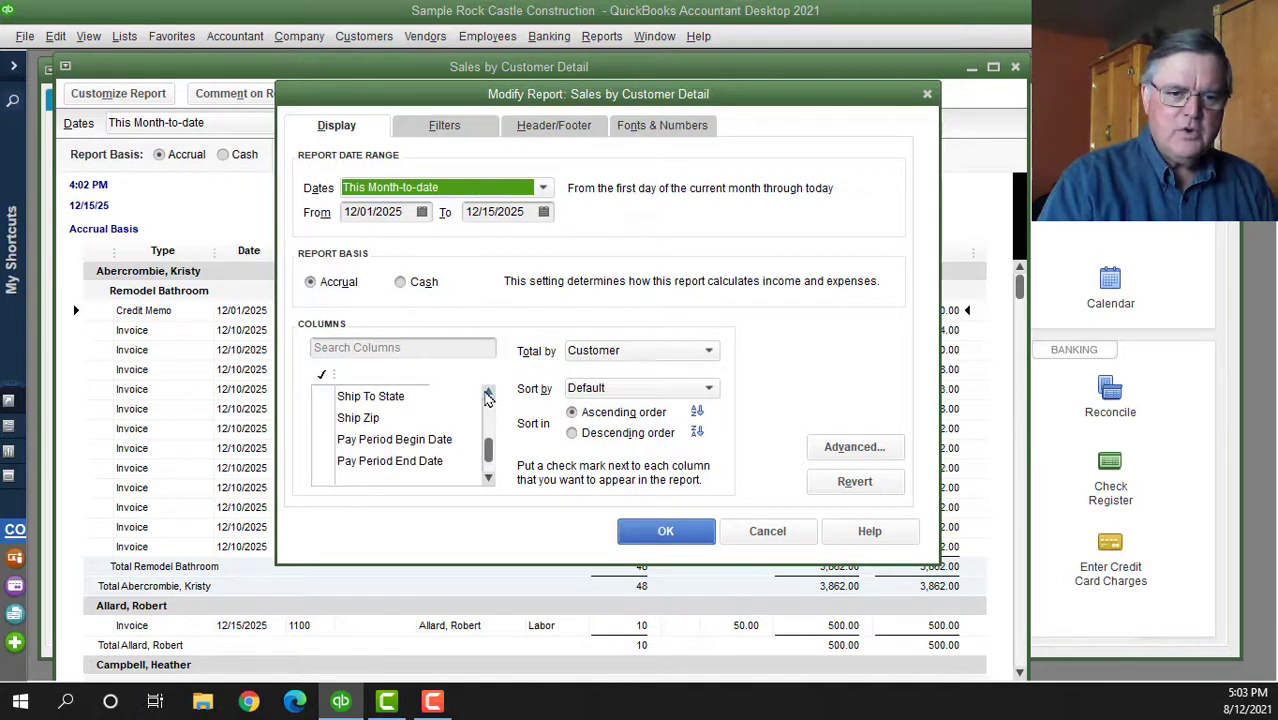
left_click(488, 394)
left_click(488, 394)
left_click(488, 394)
left_click(488, 394)
left_click(488, 394)
left_click(488, 394)
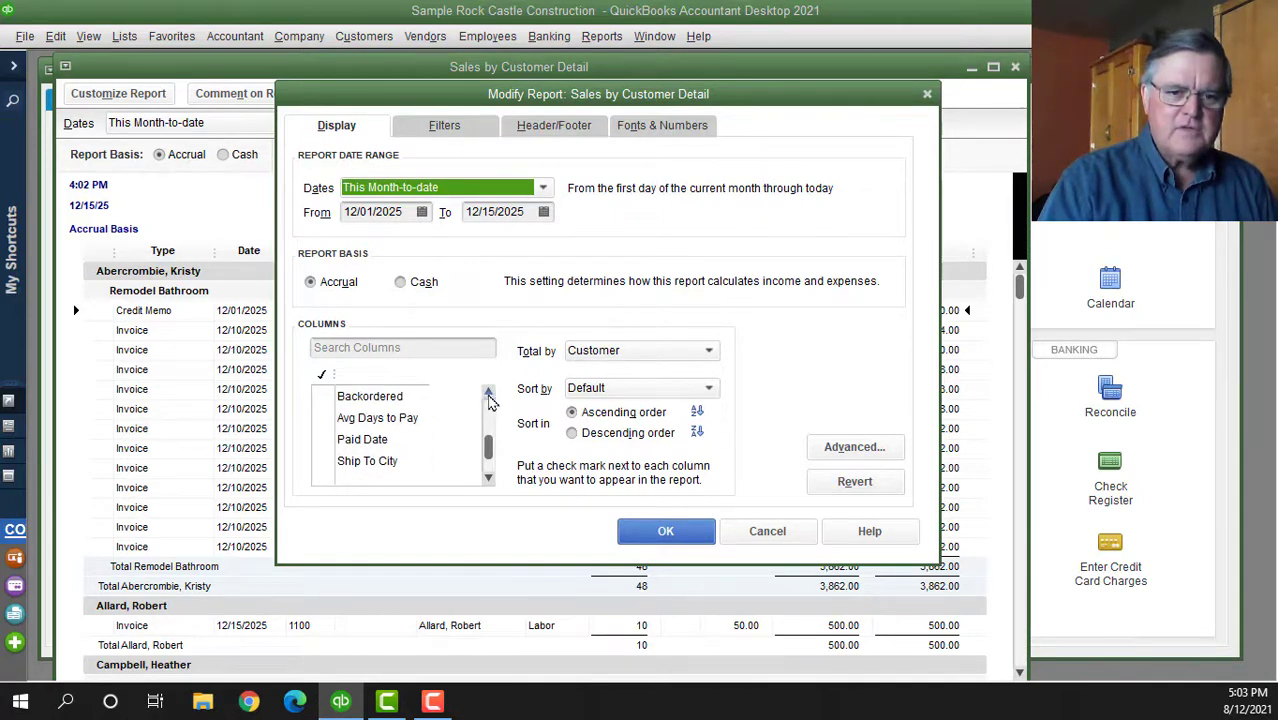
left_click(488, 394)
left_click(488, 394)
left_click(488, 394)
left_click(488, 394)
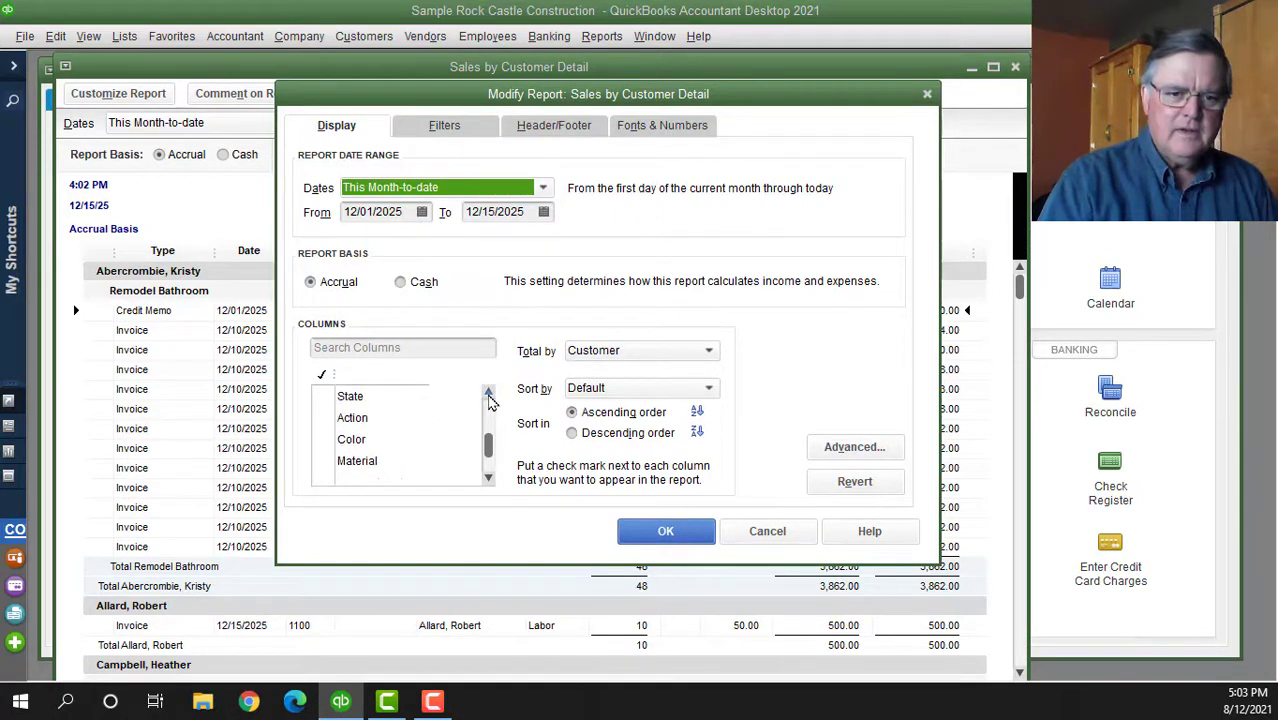
left_click(488, 394)
left_click(488, 394)
left_click(488, 394)
left_click(488, 394)
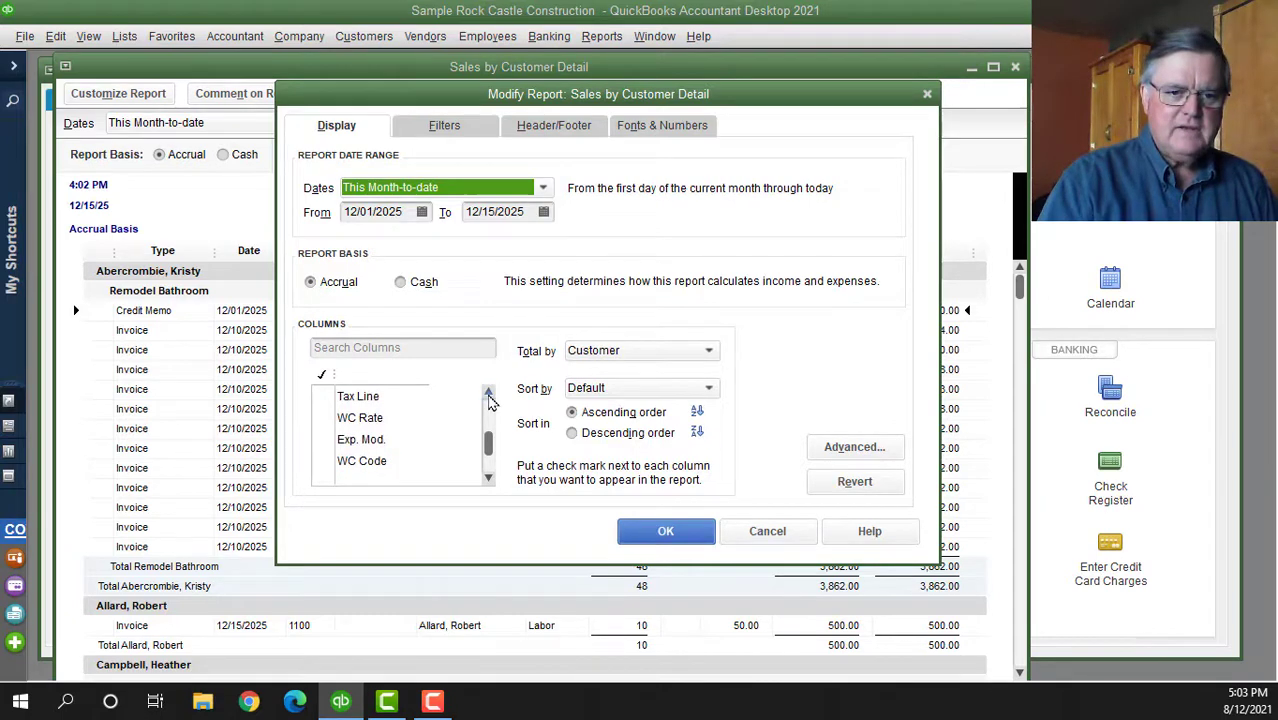
left_click(488, 394)
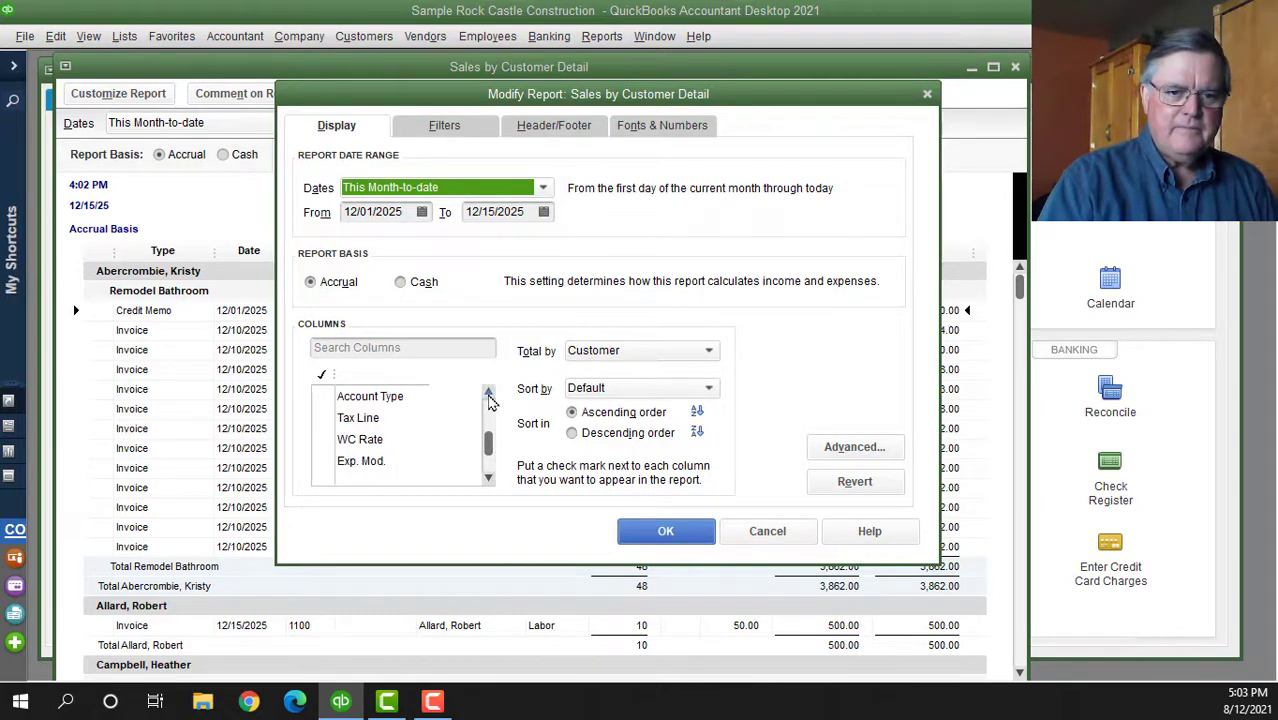
left_click(488, 394)
left_click(488, 394)
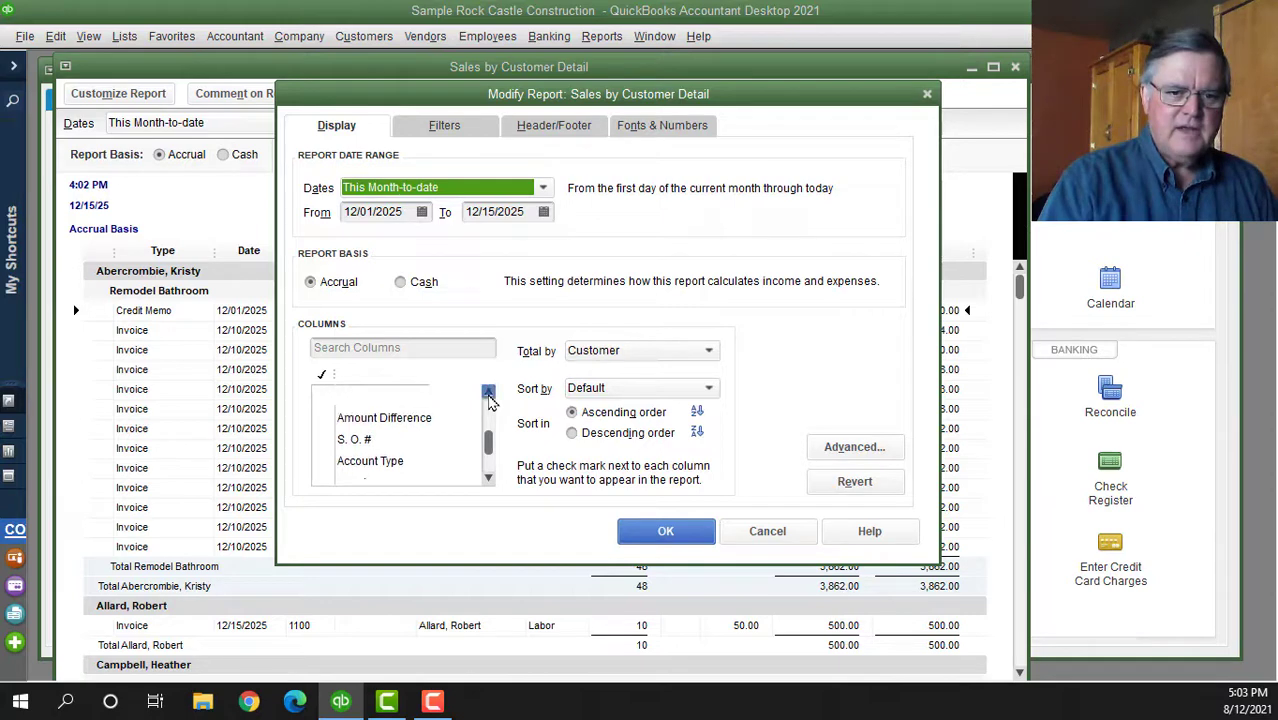
left_click(488, 394)
left_click(488, 394)
left_click(488, 394)
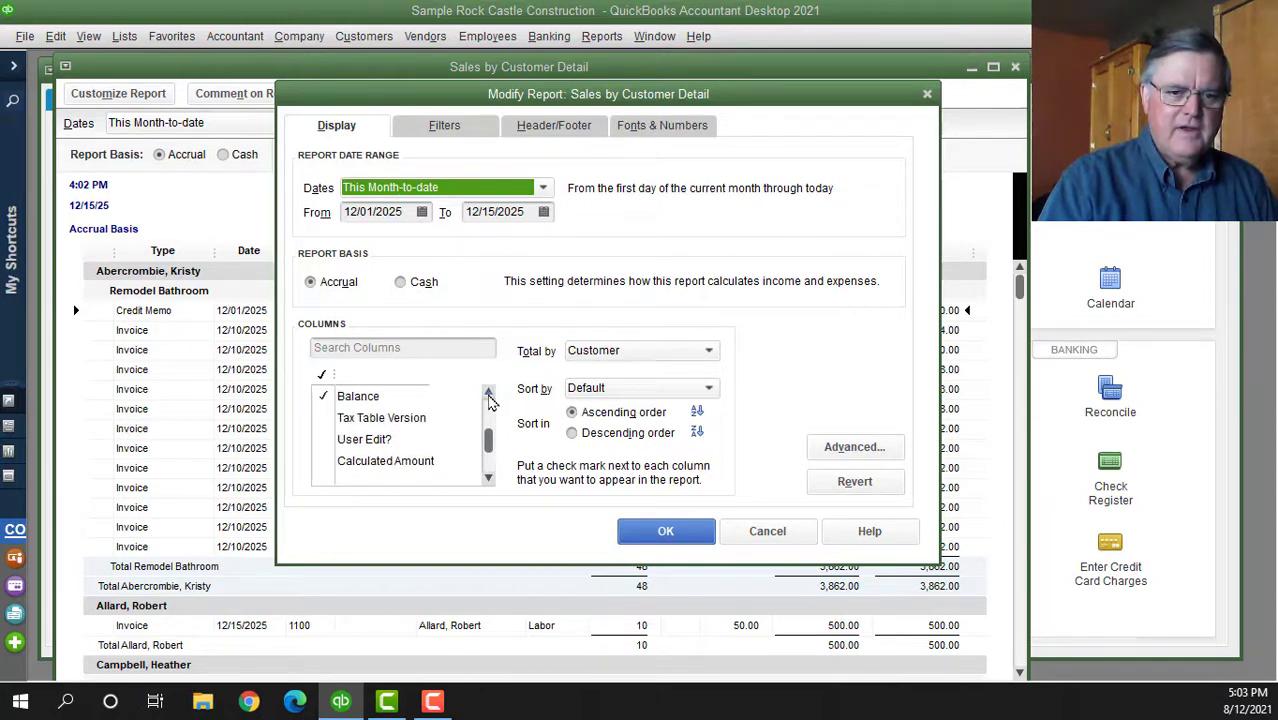
left_click(488, 394)
left_click(488, 394)
left_click(488, 394)
left_click(488, 394)
left_click(488, 394)
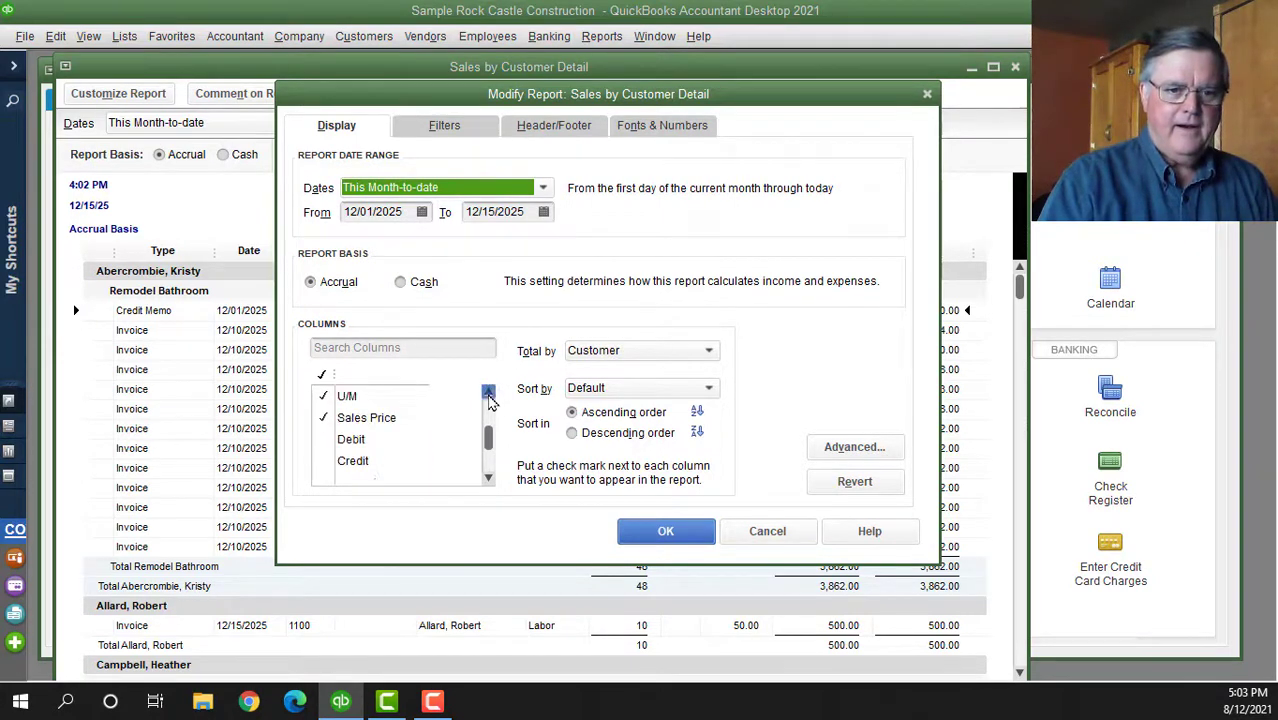
left_click(488, 394)
left_click(488, 394)
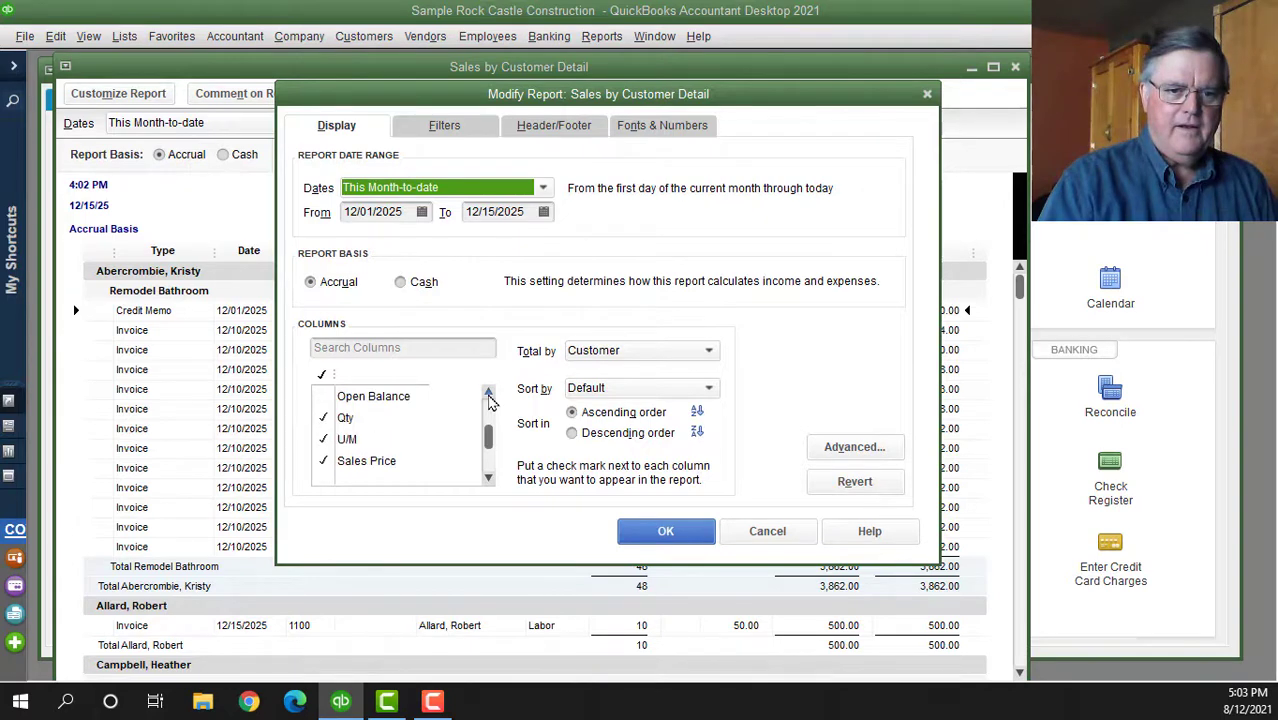
left_click(488, 394)
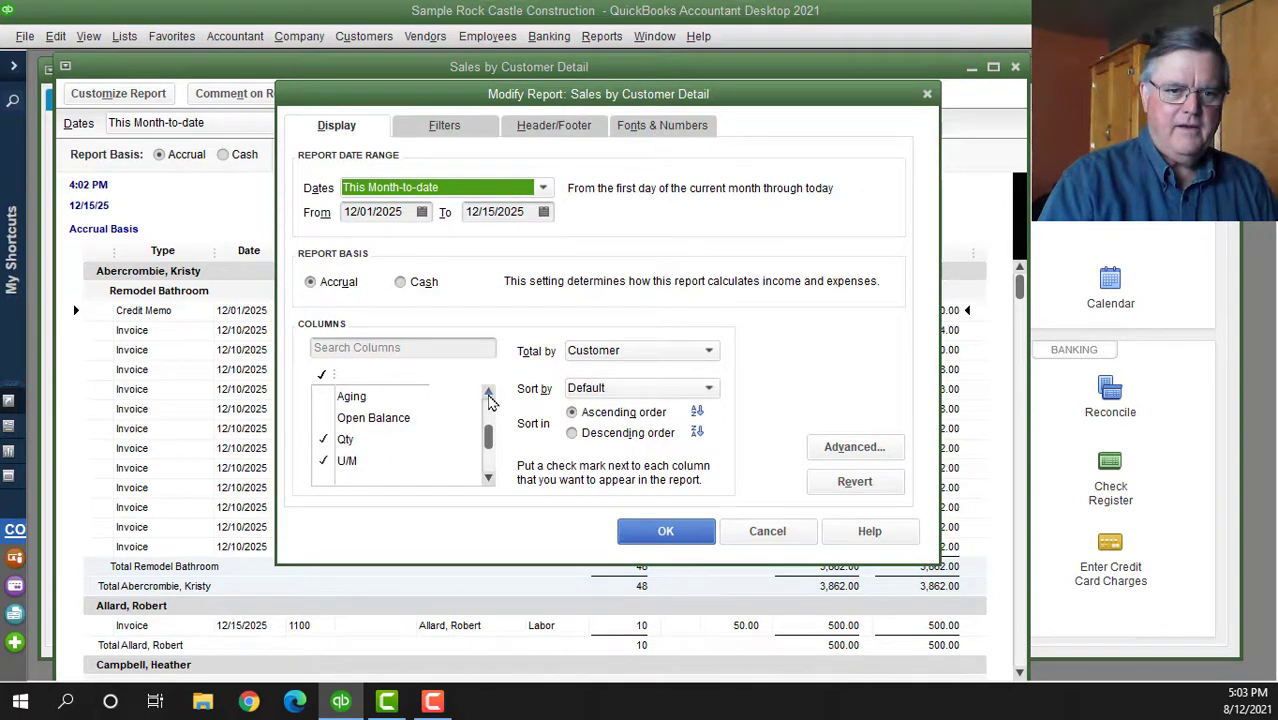
left_click(488, 394)
left_click(488, 394)
left_click(488, 394)
left_click(488, 394)
left_click(488, 394)
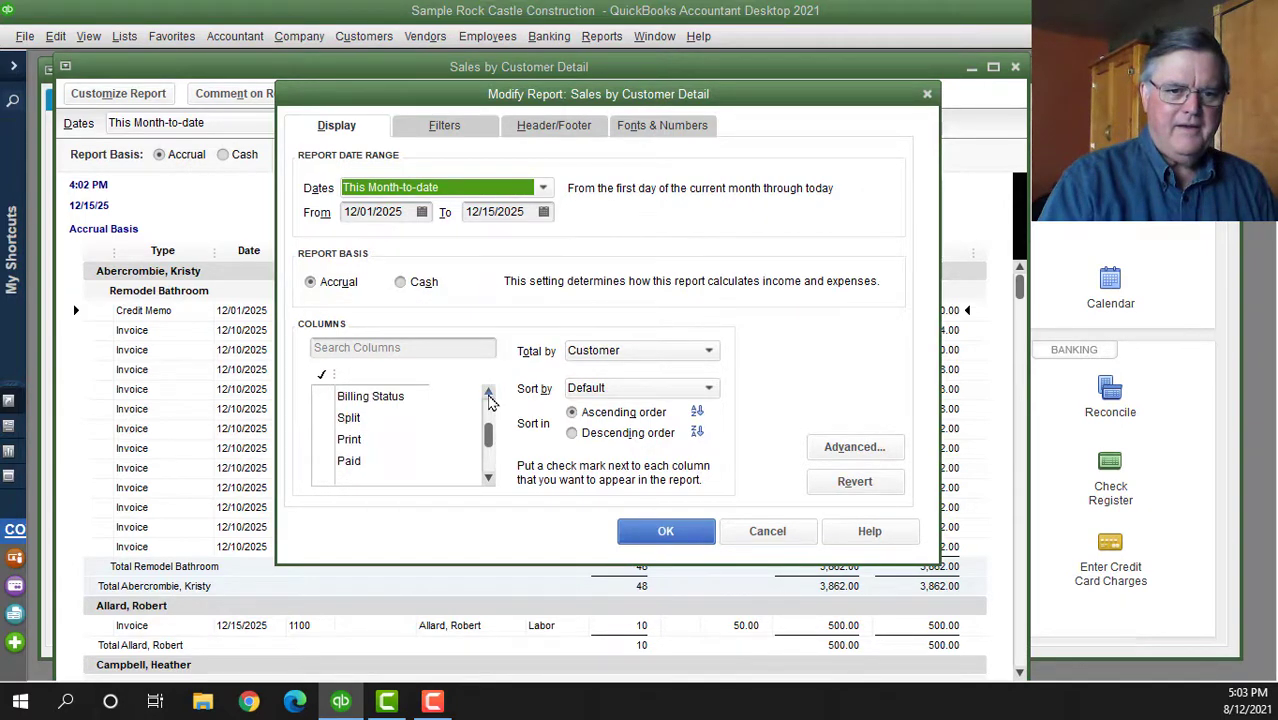
left_click(488, 394)
left_click(488, 394)
left_click(488, 394)
left_click(488, 394)
left_click(488, 394)
left_click(488, 394)
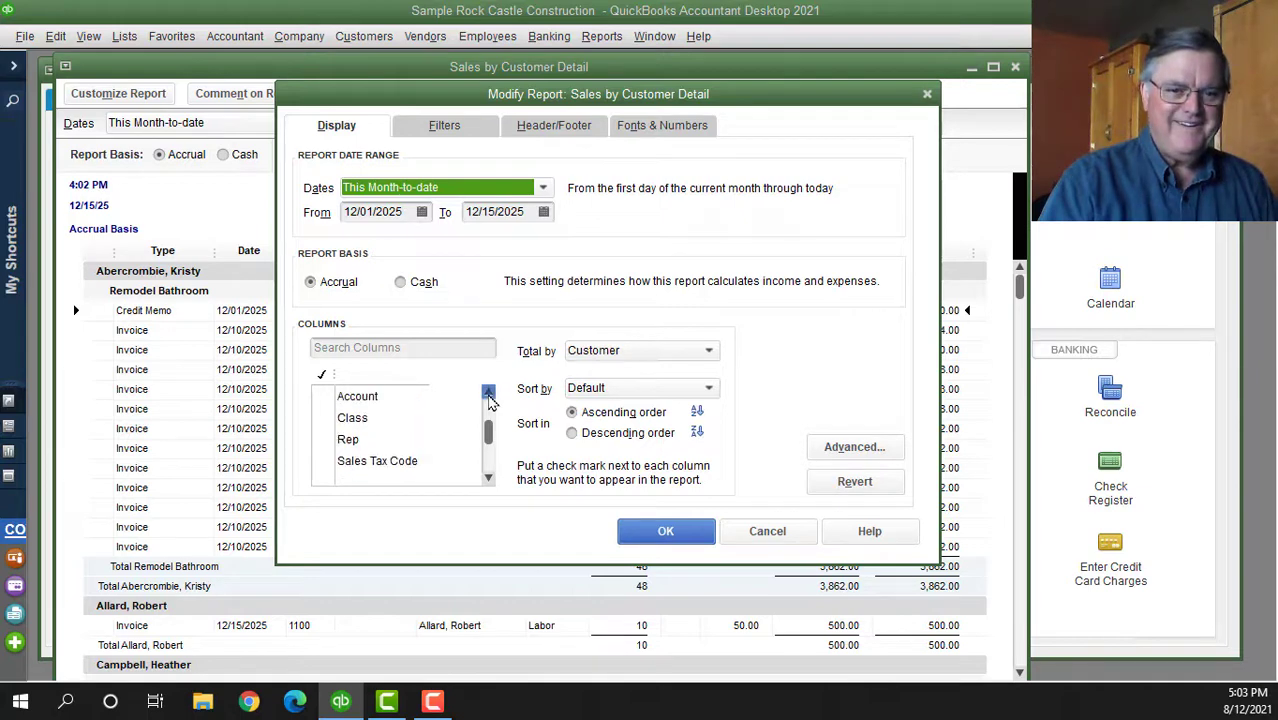
left_click(488, 394)
left_click(488, 394)
left_click(488, 394)
left_click(488, 394)
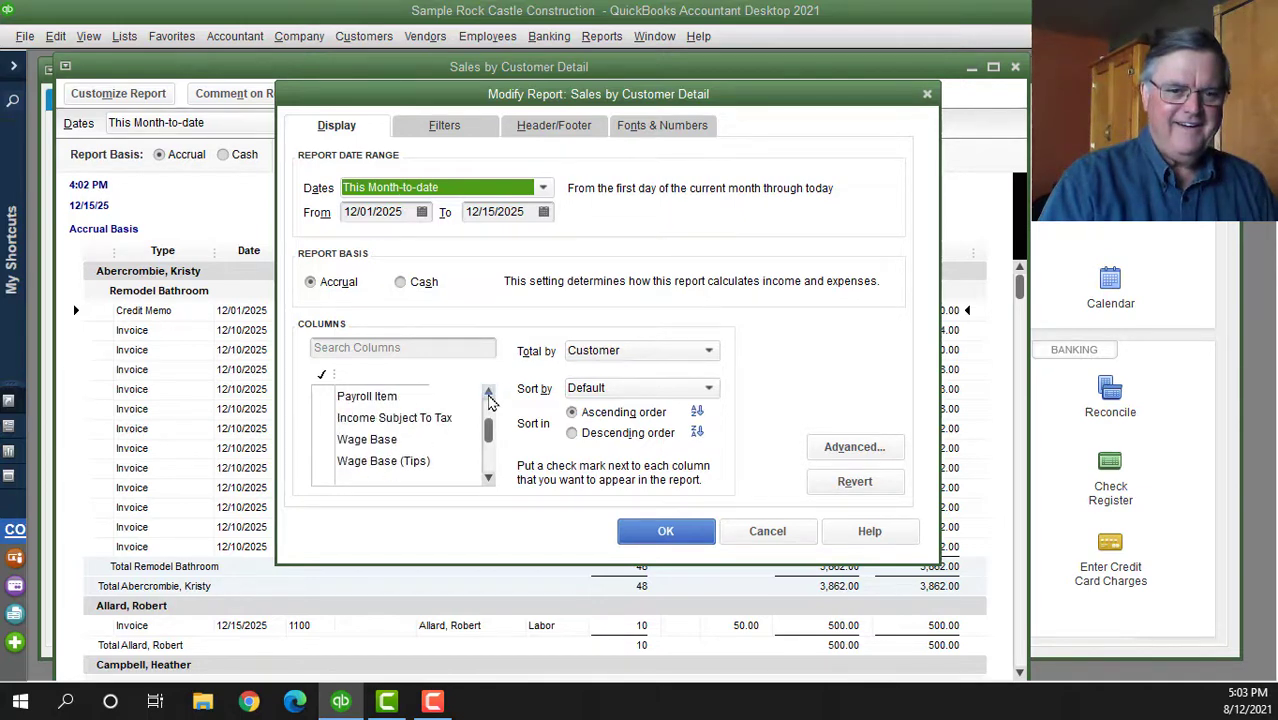
left_click(488, 394)
left_click(488, 394)
left_click(488, 394)
left_click(488, 394)
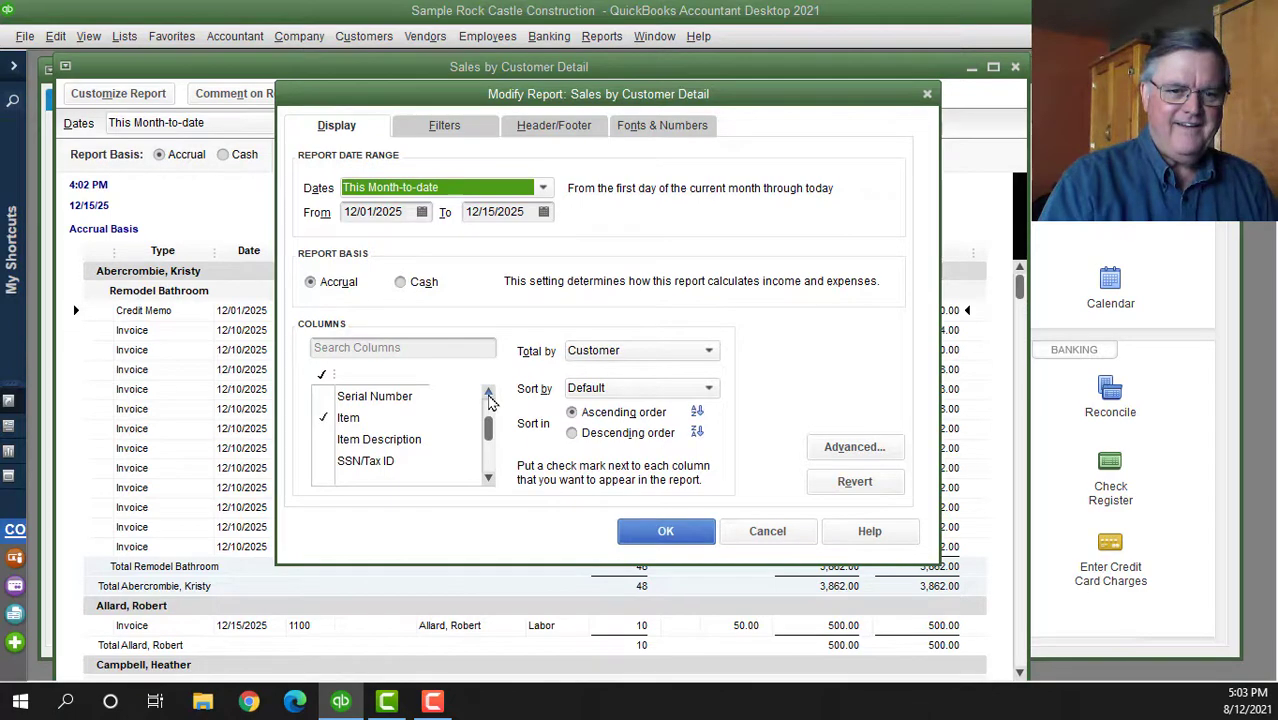
left_click(488, 394)
left_click(323, 417)
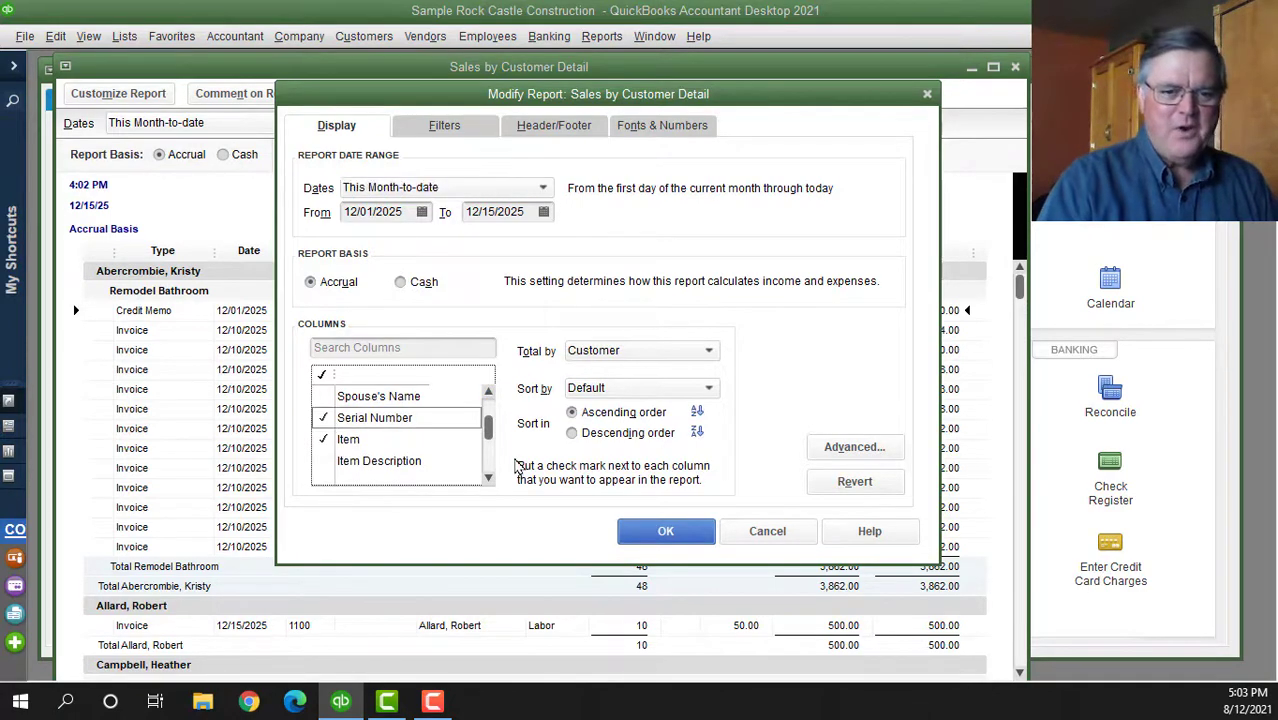
Apply the column choices and scroll the report to the 12/15/2025 invoice showing its serial number
left_click(648, 538)
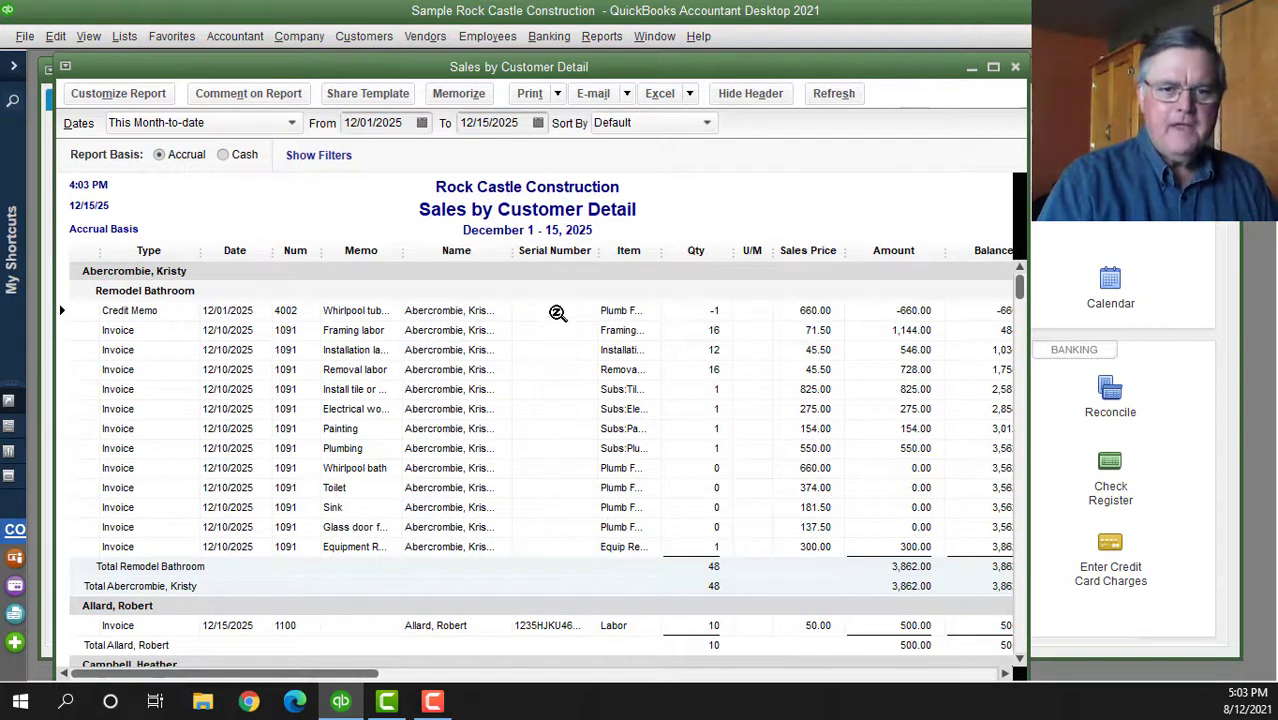
scroll(548, 474, "down", 3)
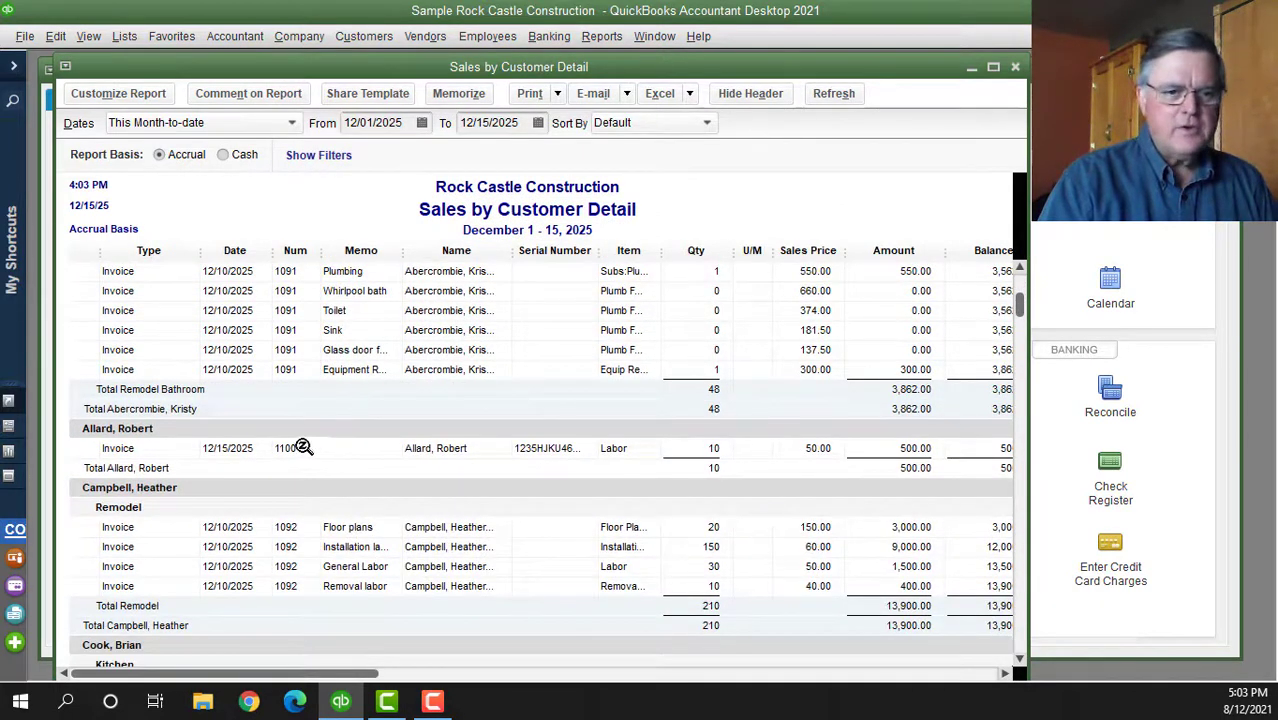